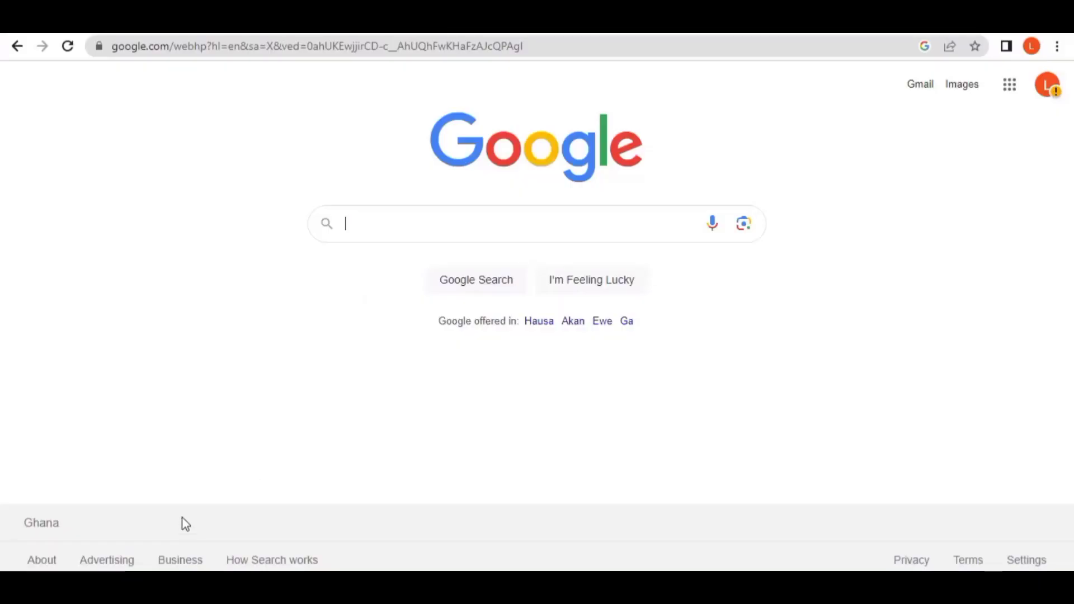
Search Google for 'freehostia' by typing it and picking the matching suggestion
{"action": "type", "text": "freehostia"}
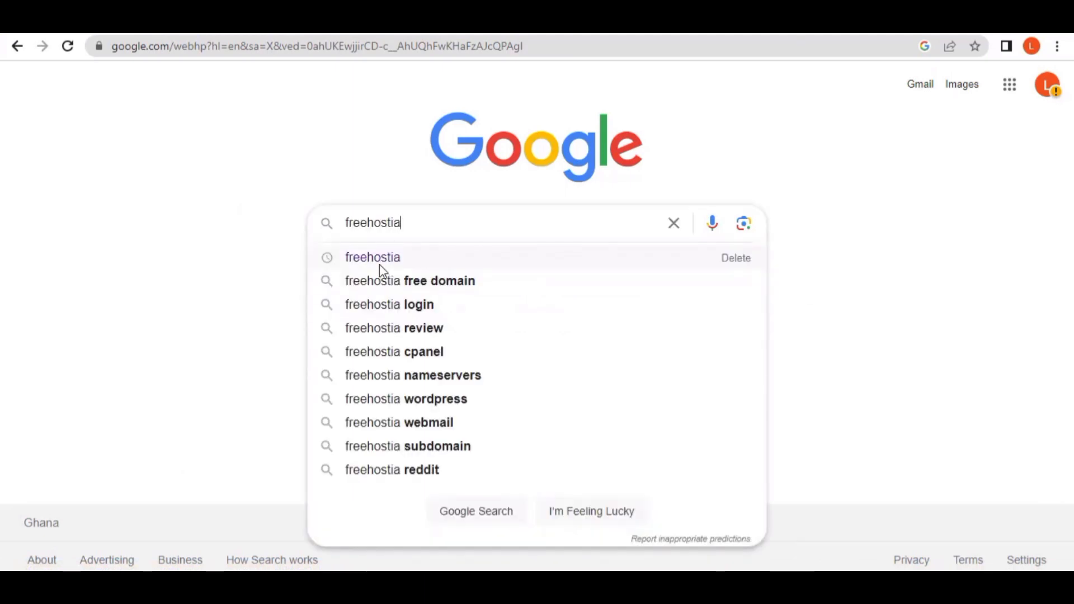
{"action": "left_click", "coordinate": [380, 264]}
Open the Freehostia.com result to load the Freehostia free web hosting homepage
{"action": "scroll", "coordinate": [366, 276], "scroll_direction": "down", "scroll_amount": 3}
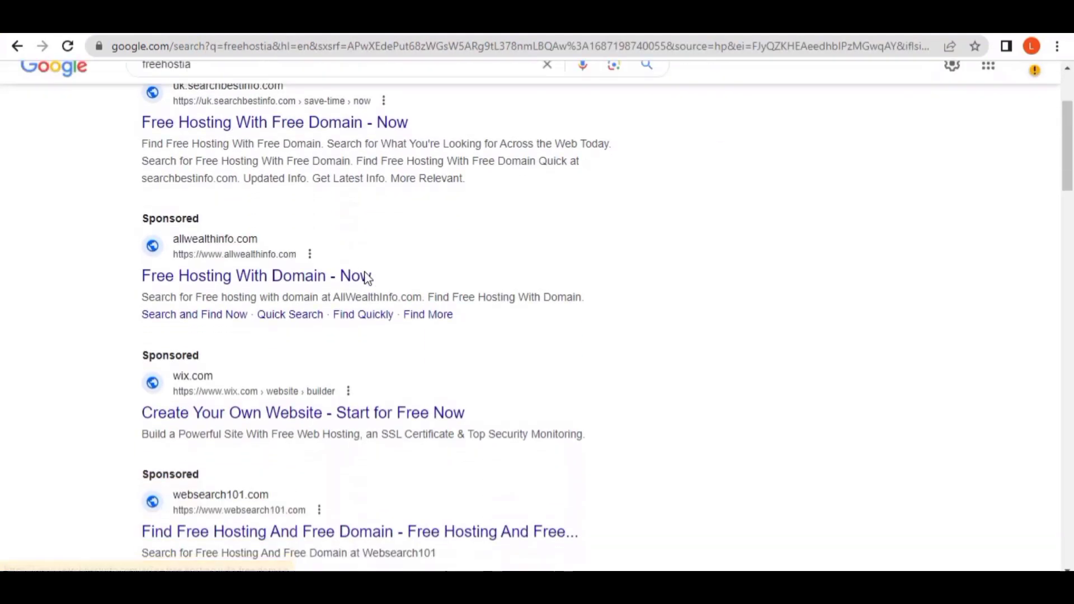
{"action": "scroll", "coordinate": [366, 277], "scroll_direction": "down", "scroll_amount": 5}
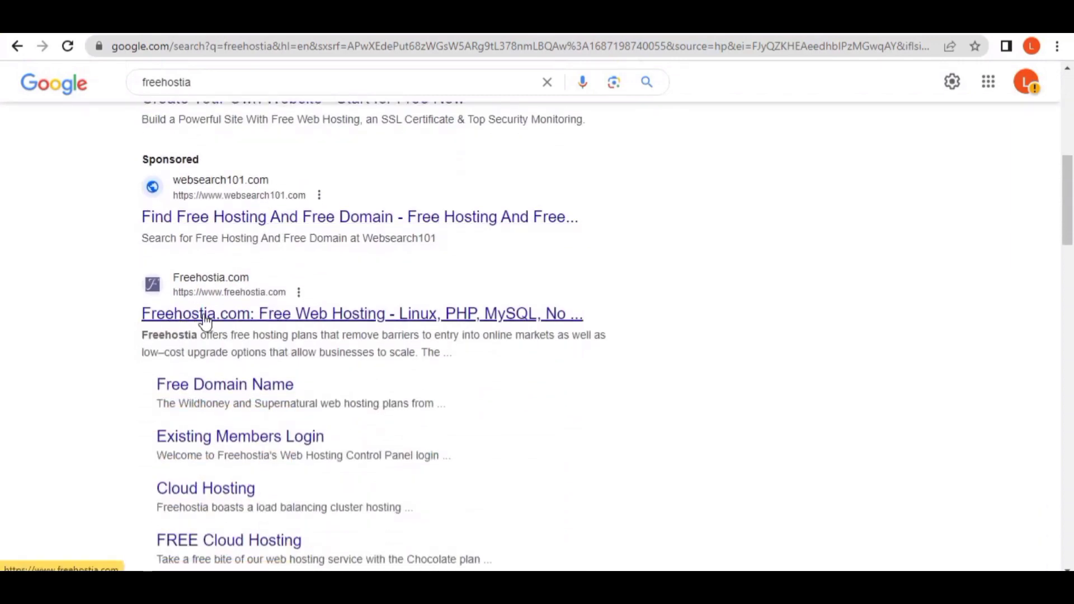
{"action": "left_click", "coordinate": [160, 319]}
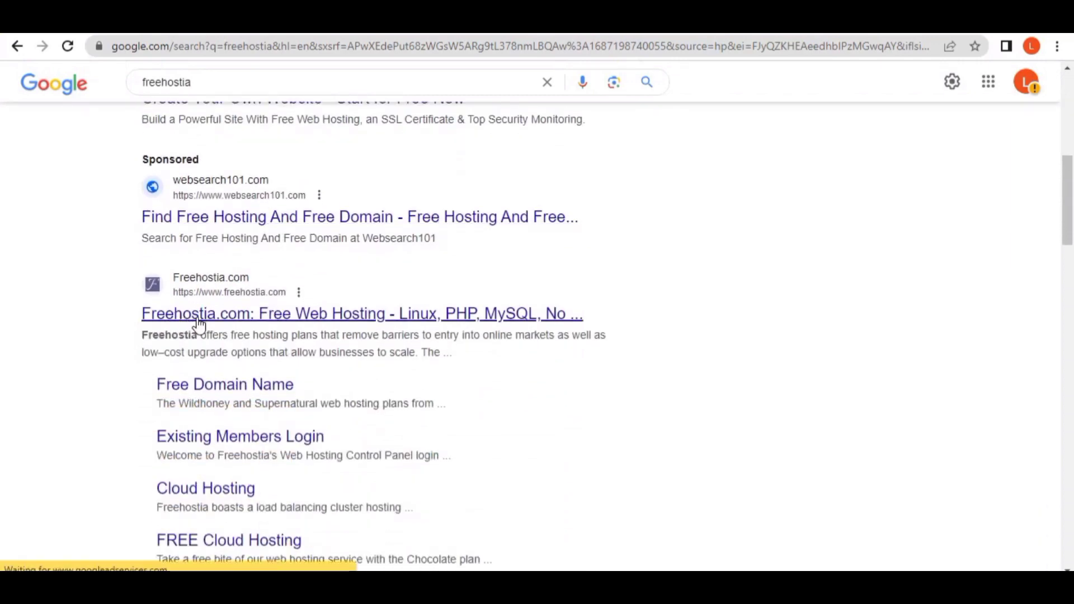
{"action": "left_click", "coordinate": [239, 327]}
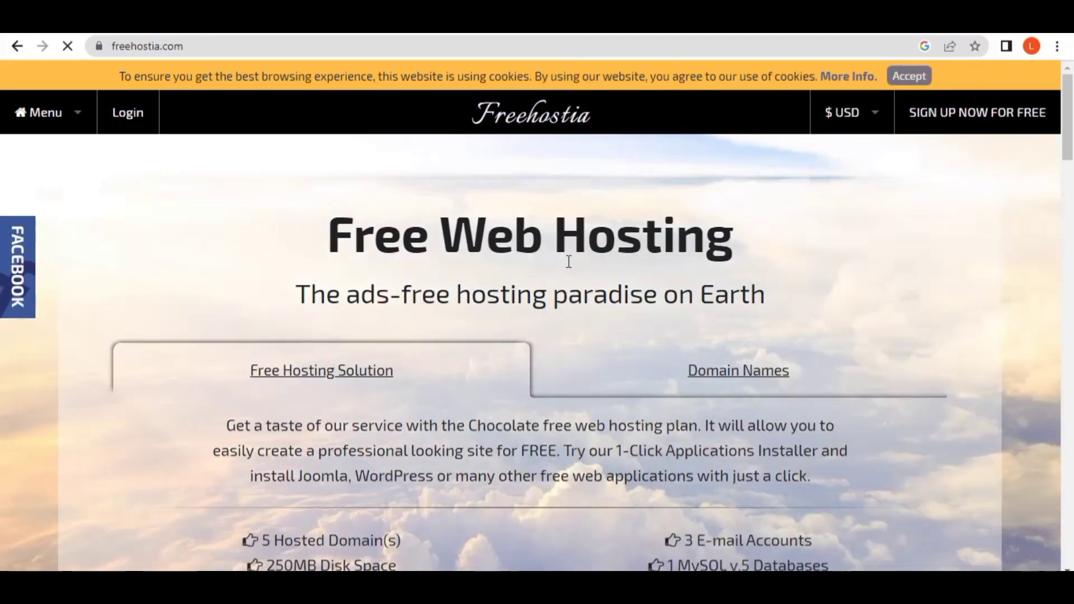
Scroll down the Freehostia homepage toward the free Chocolate hosting sign-up
{"action": "scroll", "coordinate": [452, 347], "scroll_direction": "down", "scroll_amount": 3}
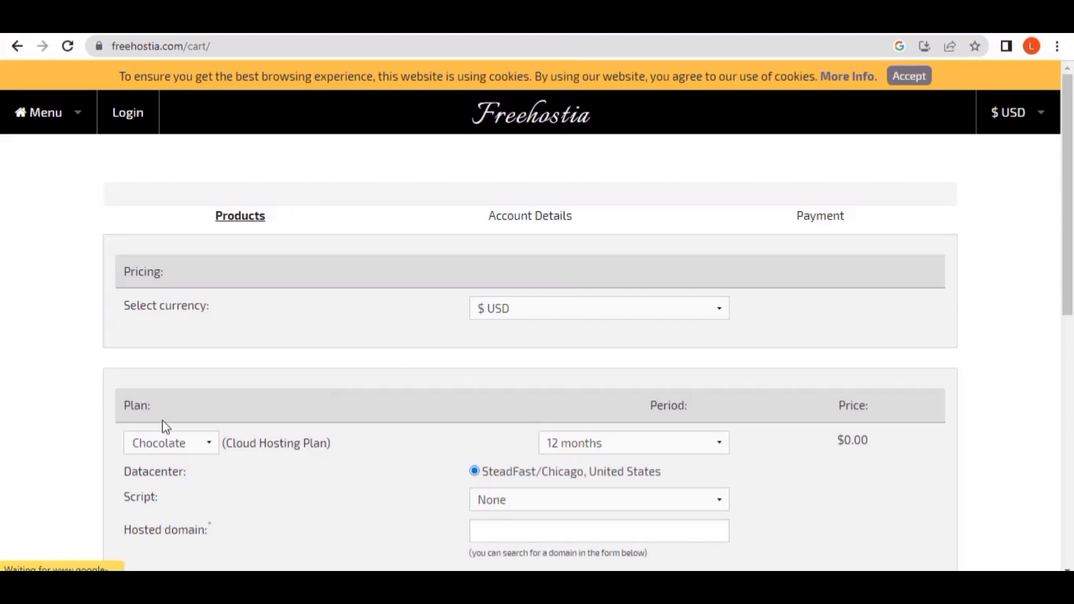
Keep Chocolate selected as the hosting plan in the Plan list
{"action": "left_click", "coordinate": [180, 444]}
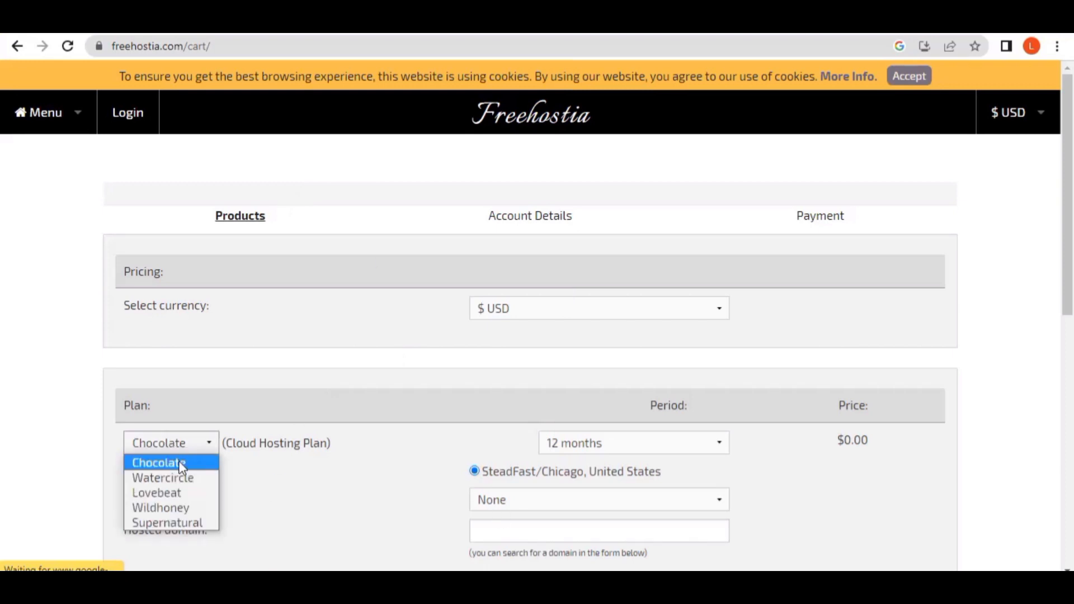
{"action": "left_click", "coordinate": [180, 464]}
{"action": "scroll", "coordinate": [336, 446], "scroll_direction": "down", "scroll_amount": 1}
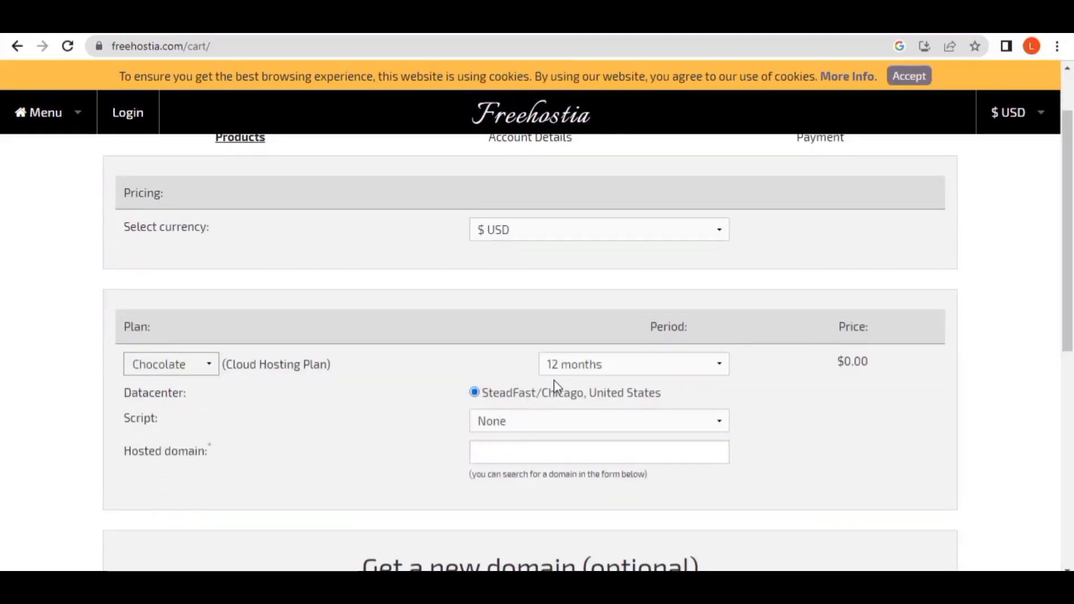
Choose WordPress 6.2.2 as the script to install with the order
{"action": "left_click", "coordinate": [497, 423]}
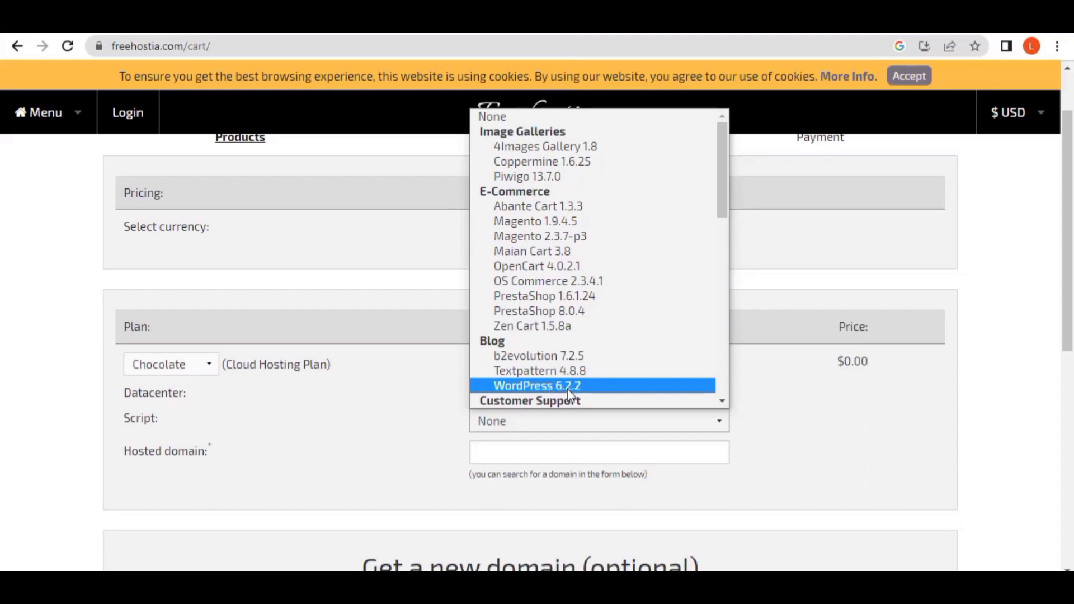
{"action": "left_click", "coordinate": [585, 386]}
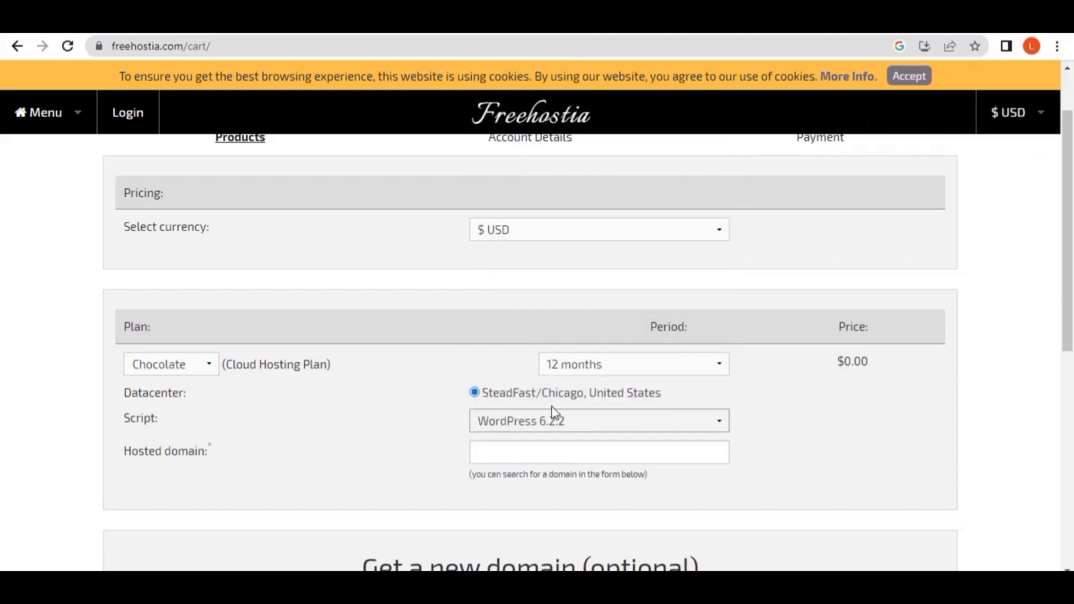
{"action": "scroll", "coordinate": [552, 406], "scroll_direction": "down", "scroll_amount": 1}
{"action": "mouse_move", "coordinate": [513, 381]}
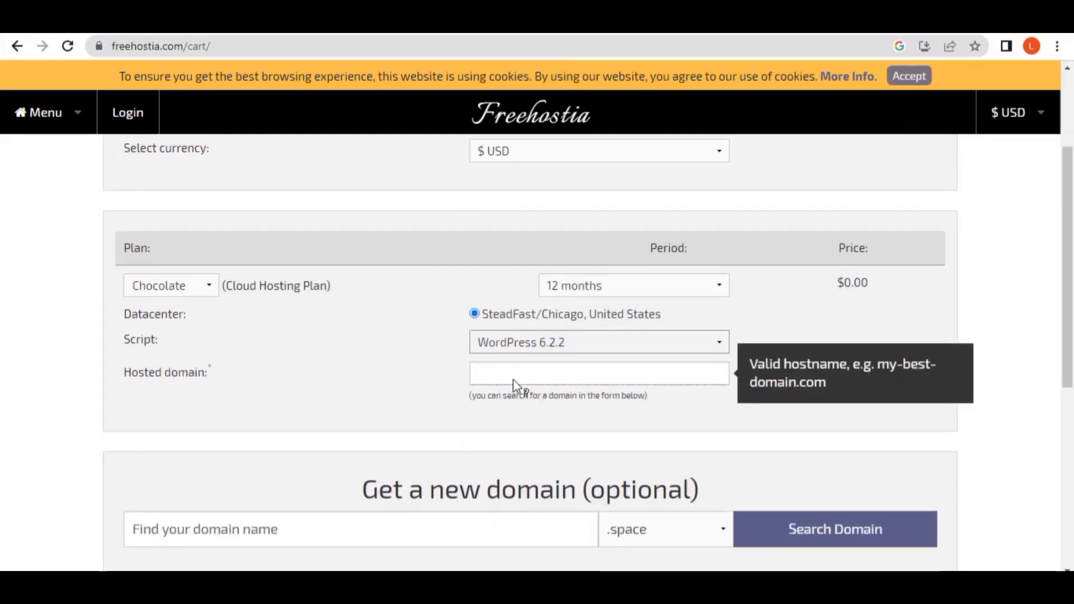
Enter learn2023.com as the hosted domain, adding the missing '.com' so it validates
{"action": "left_click", "coordinate": [512, 379]}
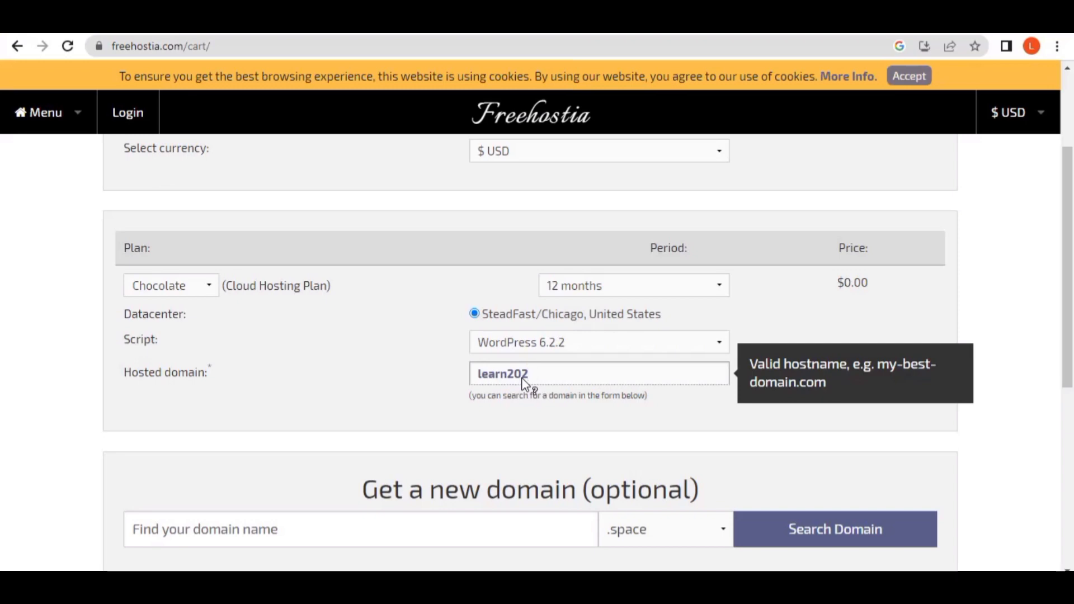
{"action": "left_click", "coordinate": [517, 425]}
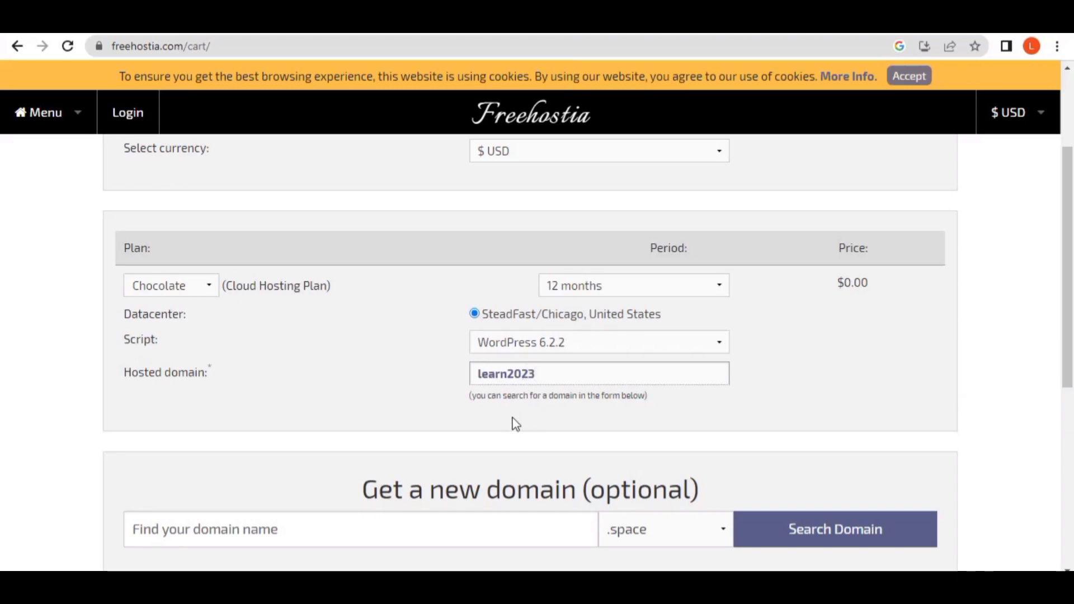
{"action": "left_click", "coordinate": [560, 372]}
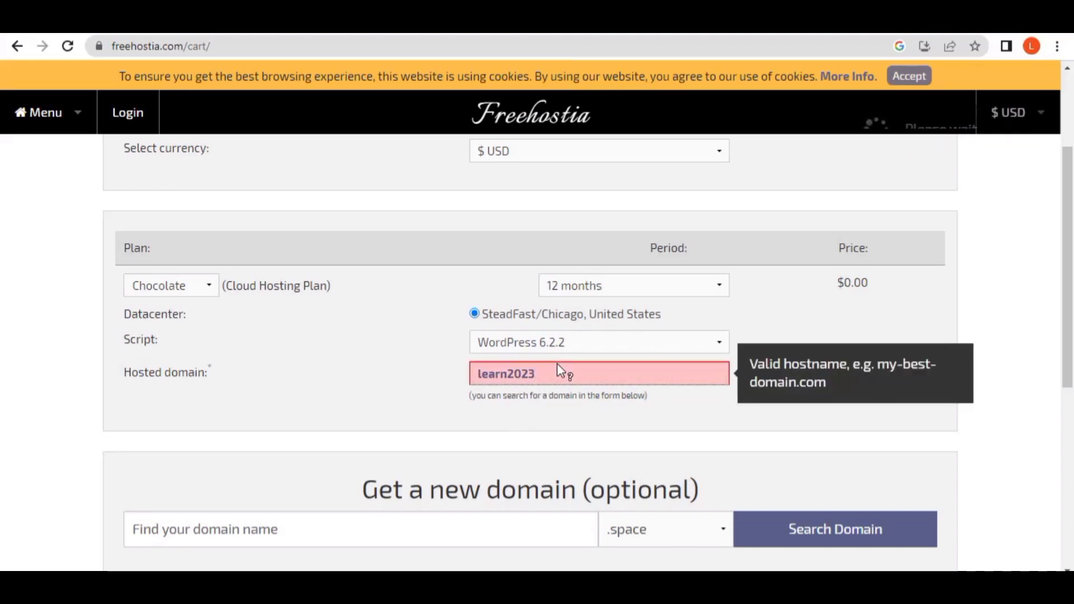
{"action": "type", "text": "."}
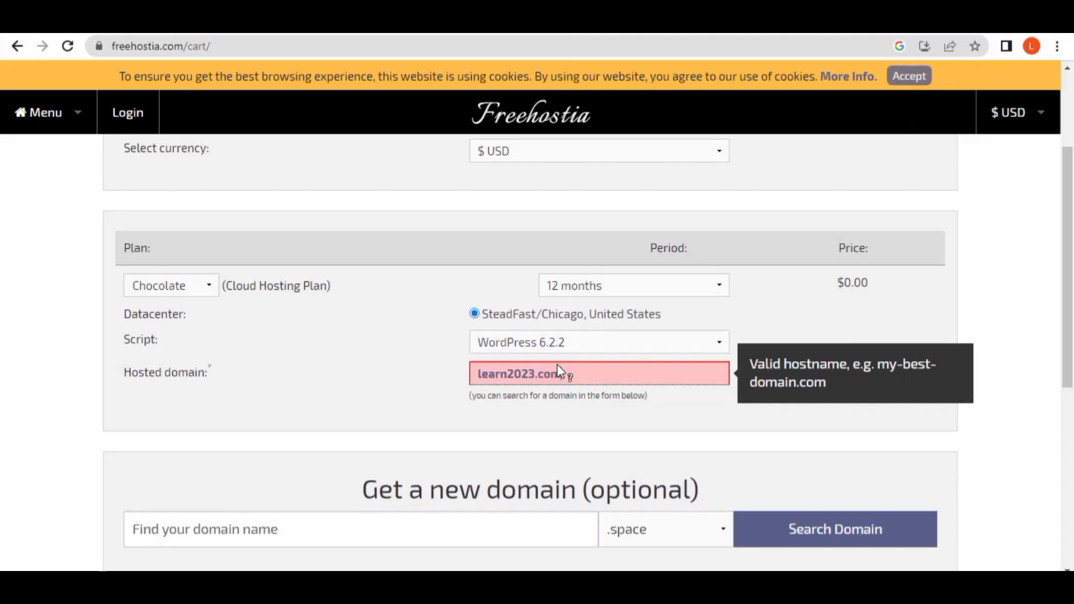
{"action": "type", "text": "com"}
{"action": "left_click", "coordinate": [571, 412]}
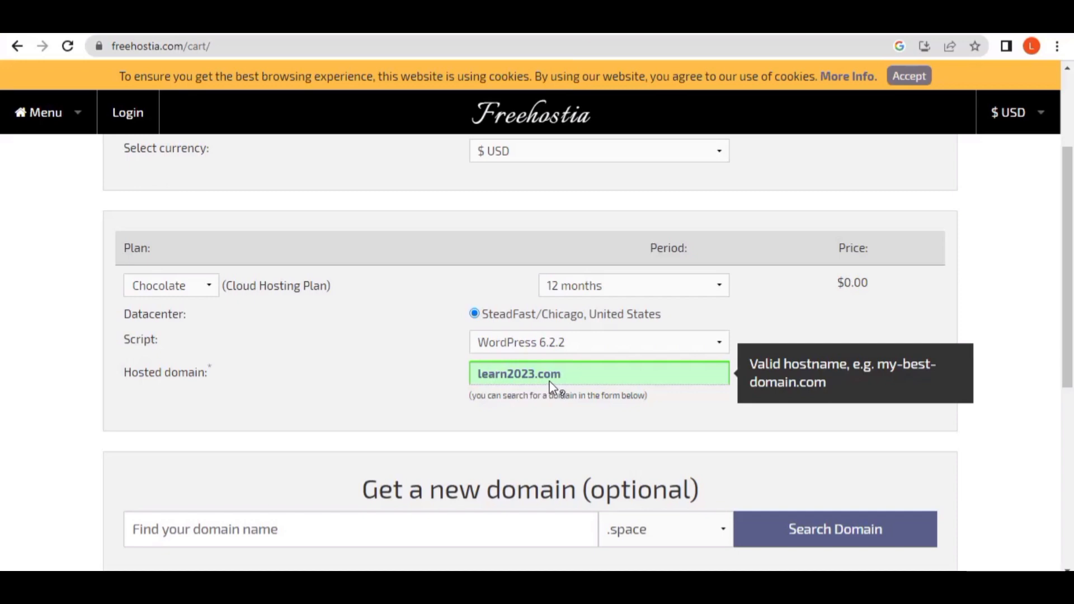
{"action": "scroll", "coordinate": [551, 381], "scroll_direction": "down", "scroll_amount": 3}
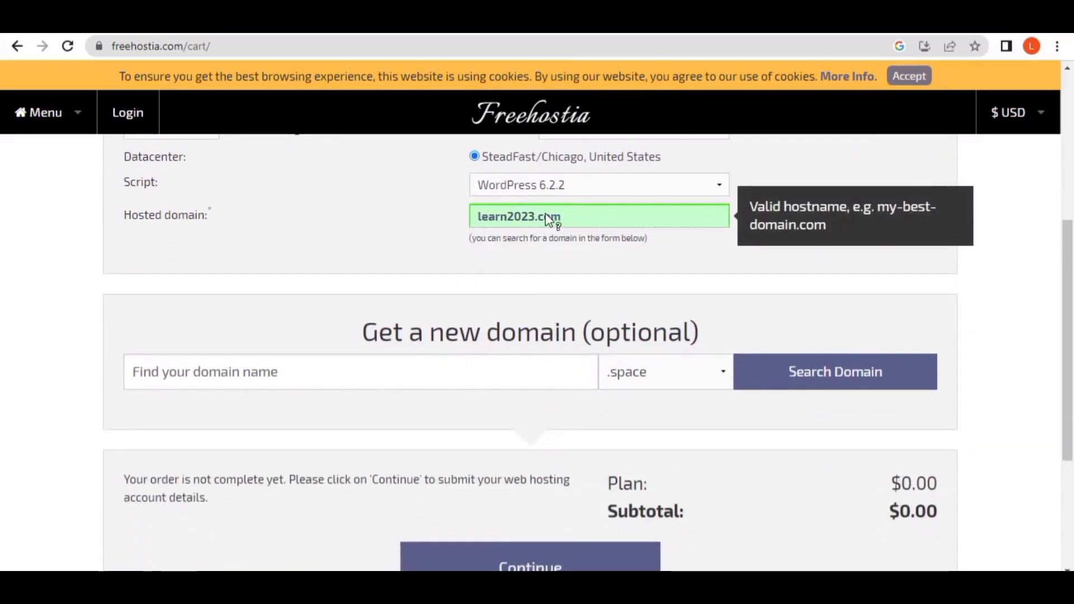
Continue the Chocolate order from the bottom of the cart to Account Details
{"action": "scroll", "coordinate": [637, 448], "scroll_direction": "down", "scroll_amount": 1}
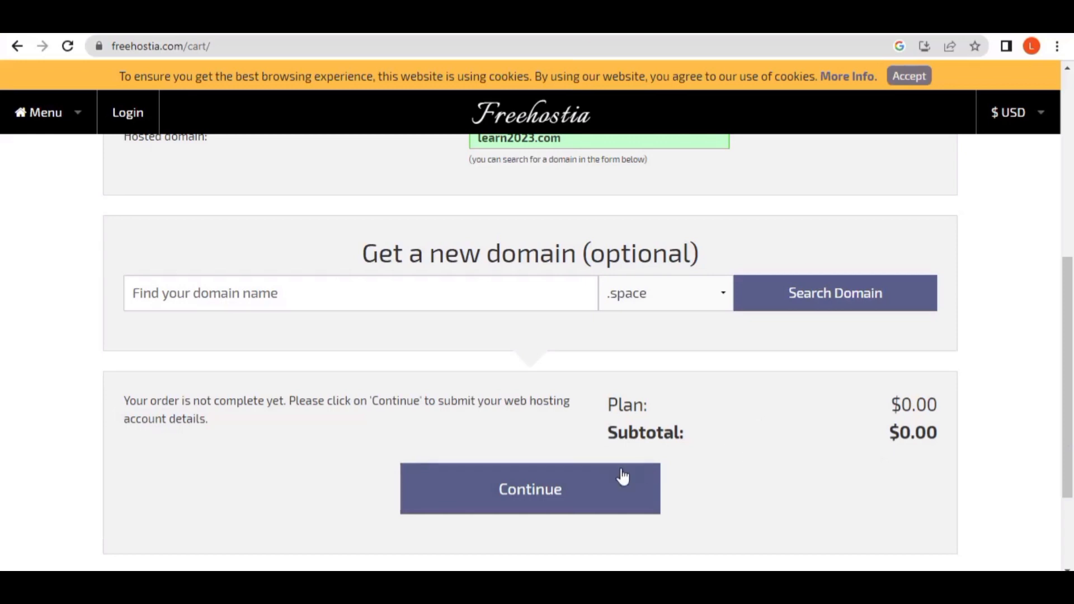
{"action": "scroll", "coordinate": [556, 451], "scroll_direction": "up", "scroll_amount": 2}
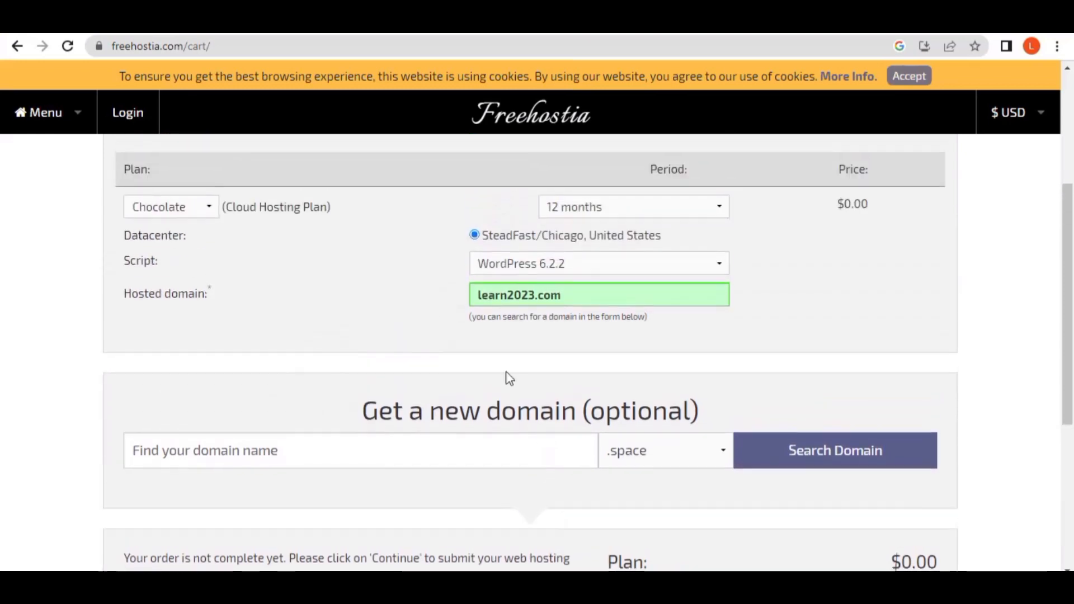
{"action": "scroll", "coordinate": [505, 316], "scroll_direction": "down", "scroll_amount": 4}
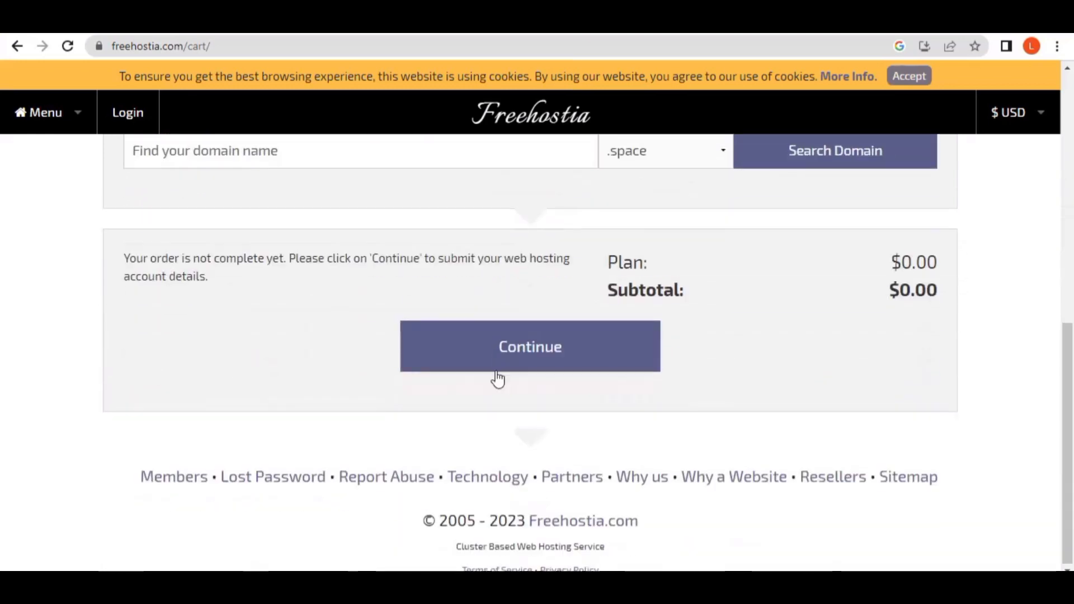
{"action": "left_click", "coordinate": [516, 356]}
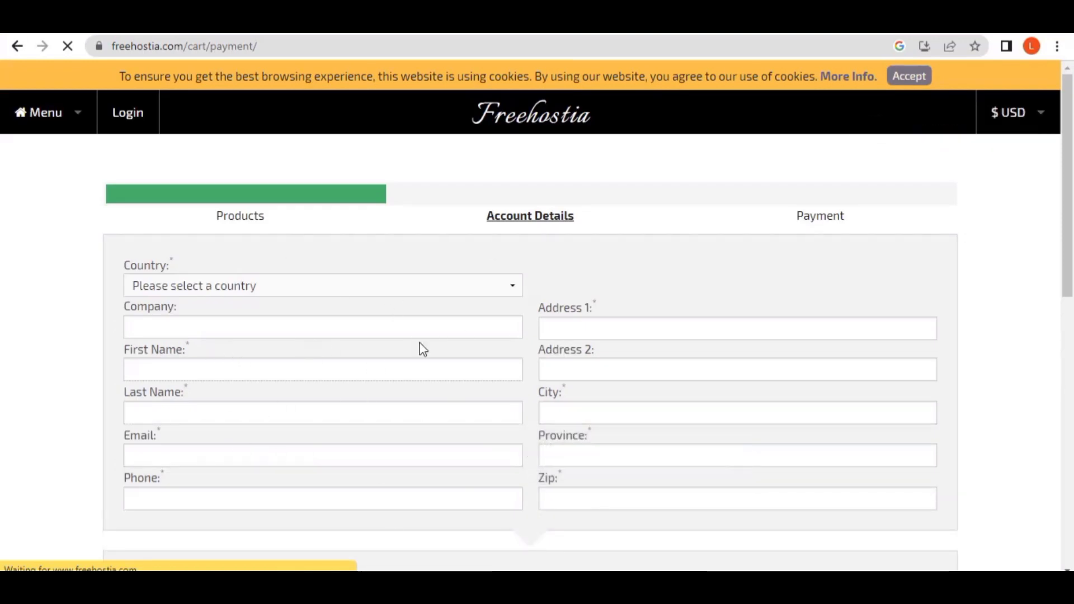
Choose Ghana from the Country list so the phone code becomes +233
{"action": "left_click", "coordinate": [288, 285]}
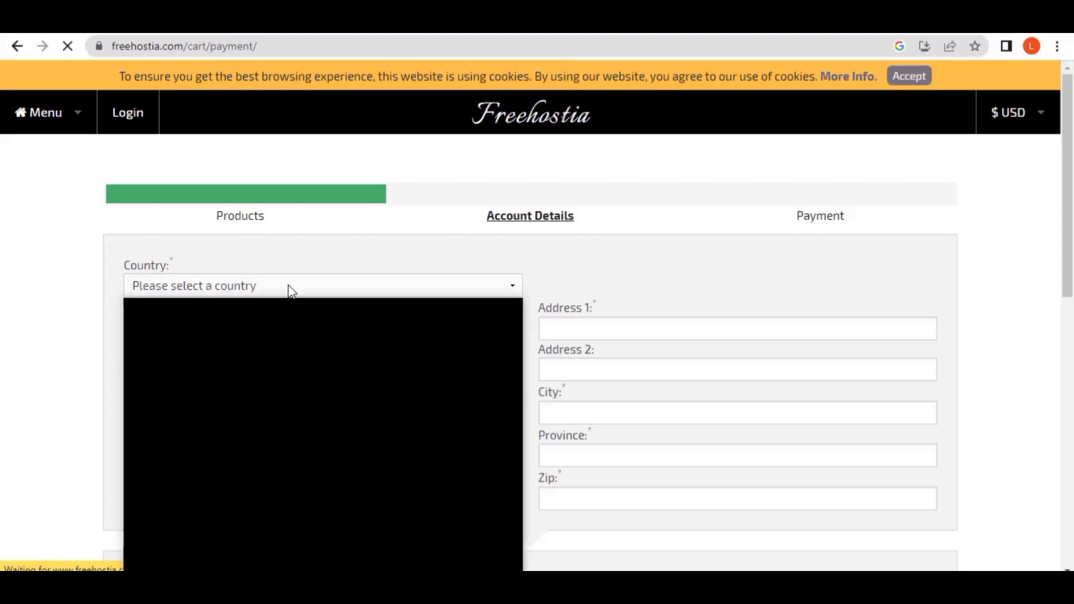
{"action": "scroll", "coordinate": [239, 446], "scroll_direction": "down", "scroll_amount": 20}
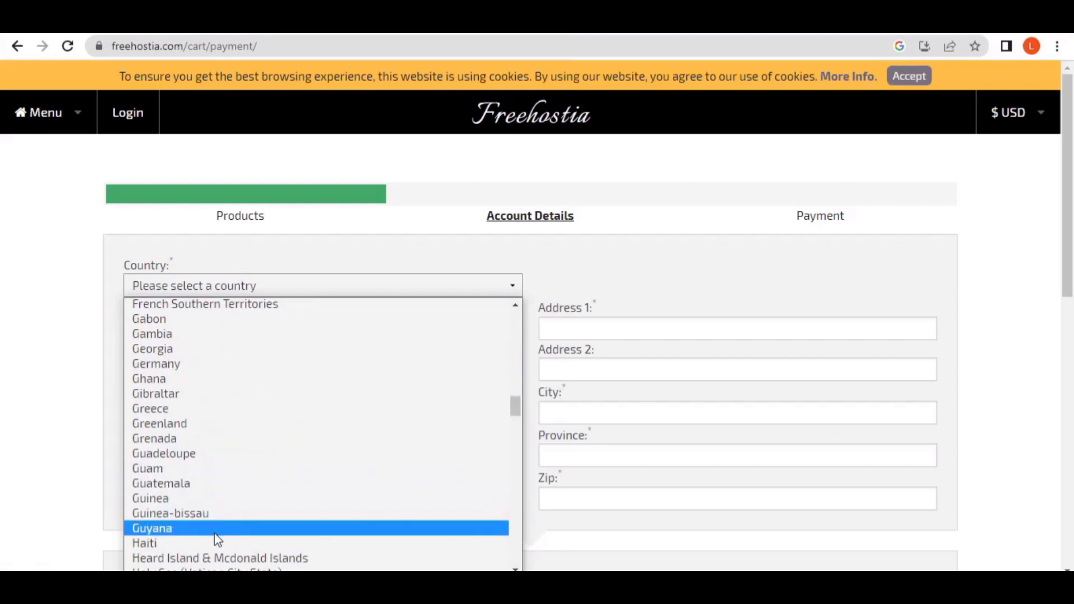
{"action": "scroll", "coordinate": [218, 532], "scroll_direction": "down", "scroll_amount": 3}
{"action": "scroll", "coordinate": [215, 534], "scroll_direction": "up", "scroll_amount": 6}
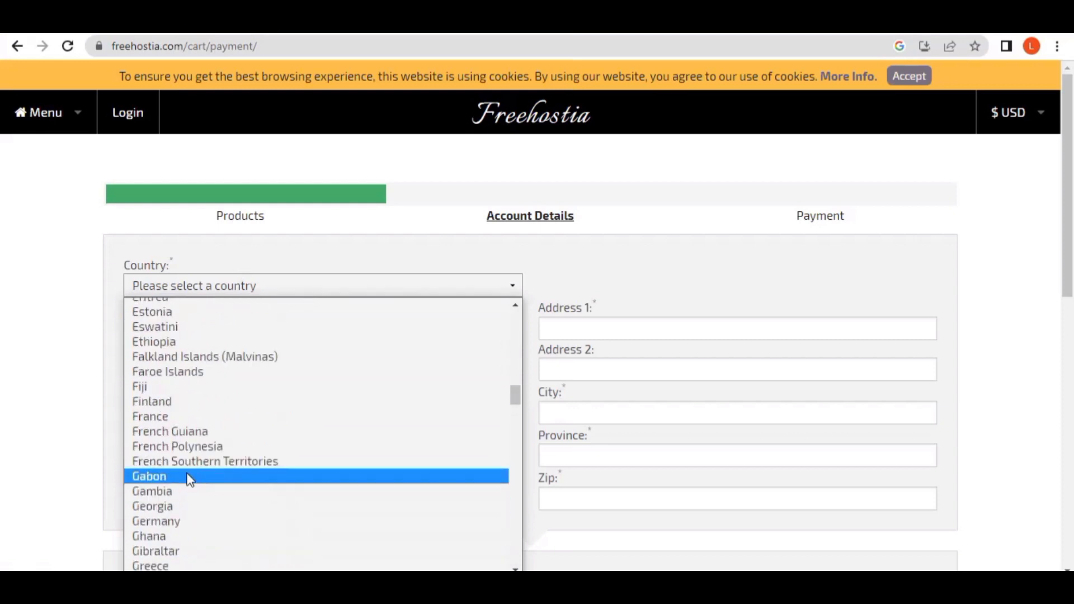
{"action": "left_click", "coordinate": [193, 536]}
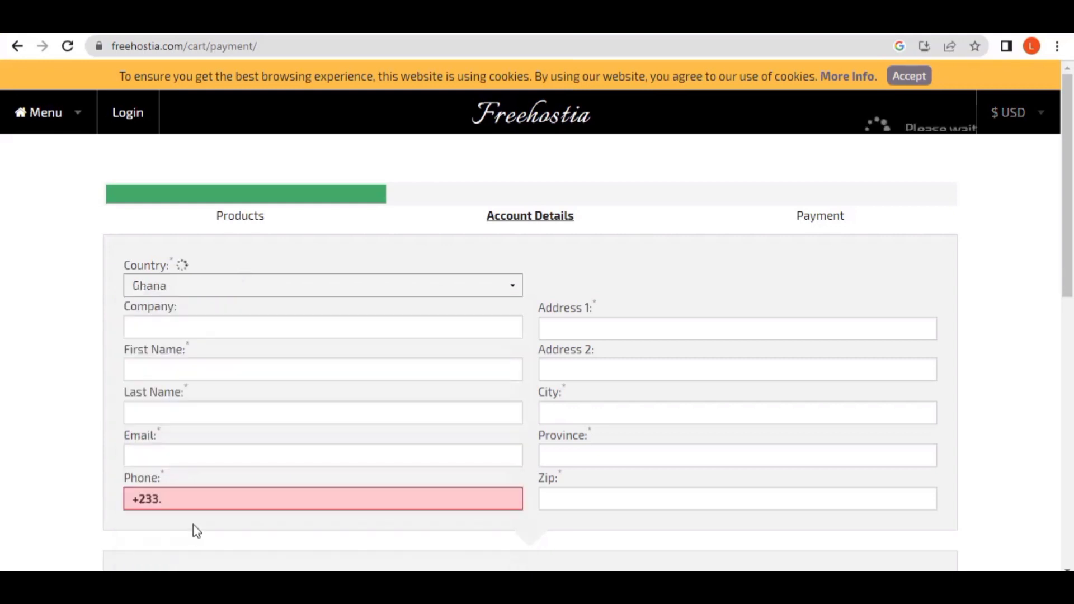
{"action": "left_click", "coordinate": [207, 329]}
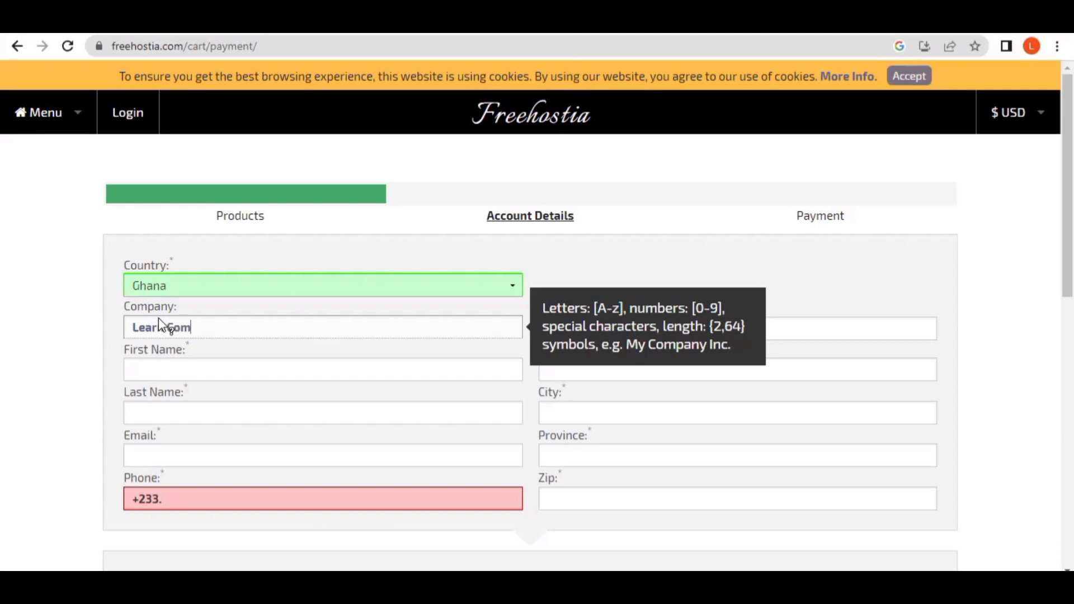
Complete the company as 'Learn Company' and enter the contact's first and last name
{"action": "type", "text": "mpany"}
{"action": "left_click", "coordinate": [175, 368]}
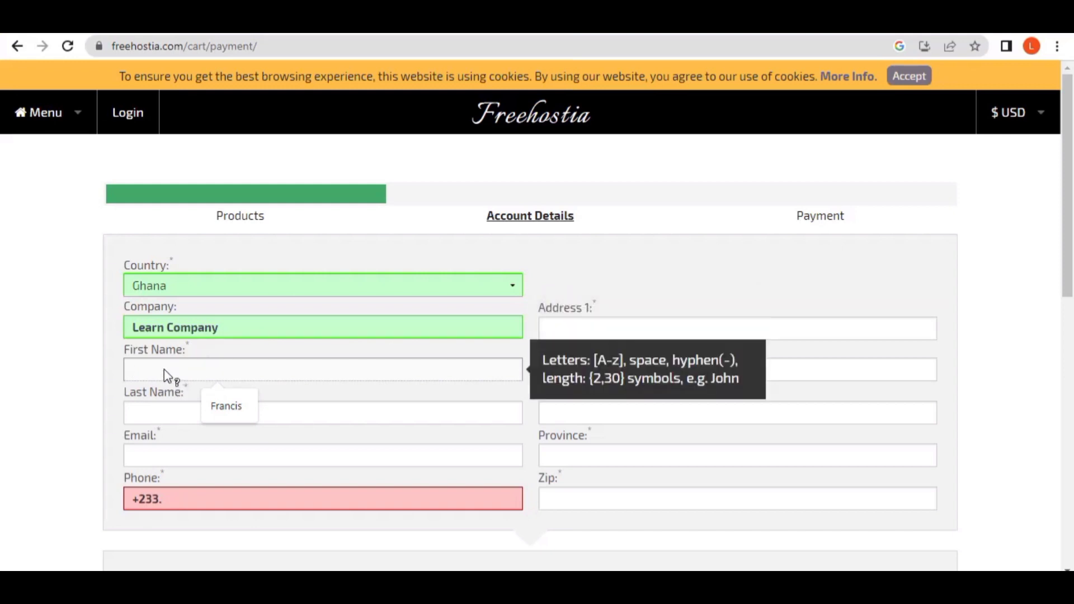
{"action": "type", "text": "E"}
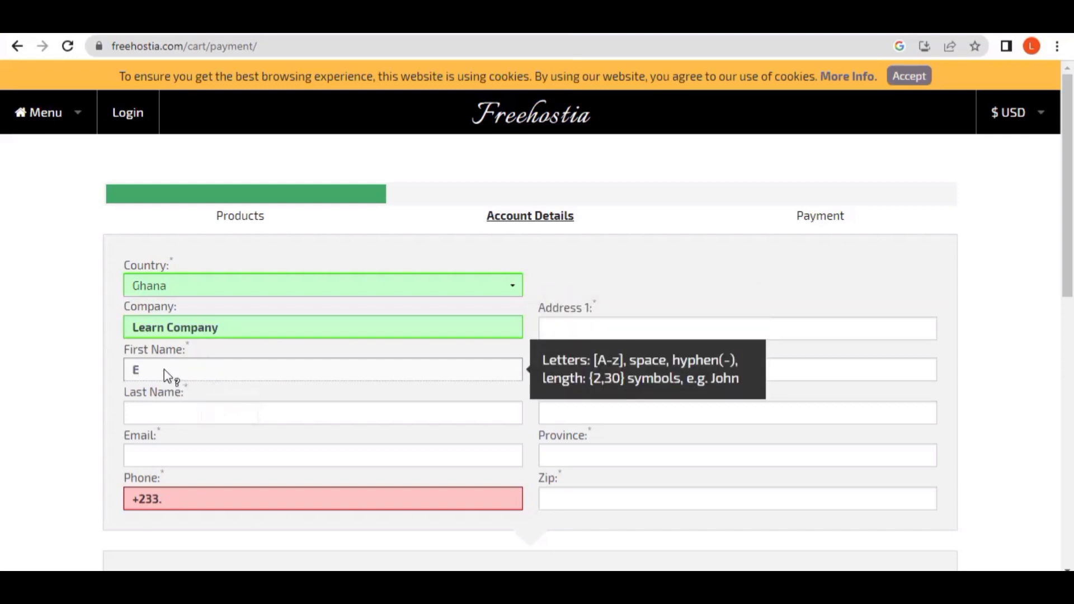
{"action": "key", "text": "Tab"}
{"action": "type", "text": "Li"}
{"action": "left_click", "coordinate": [163, 370]}
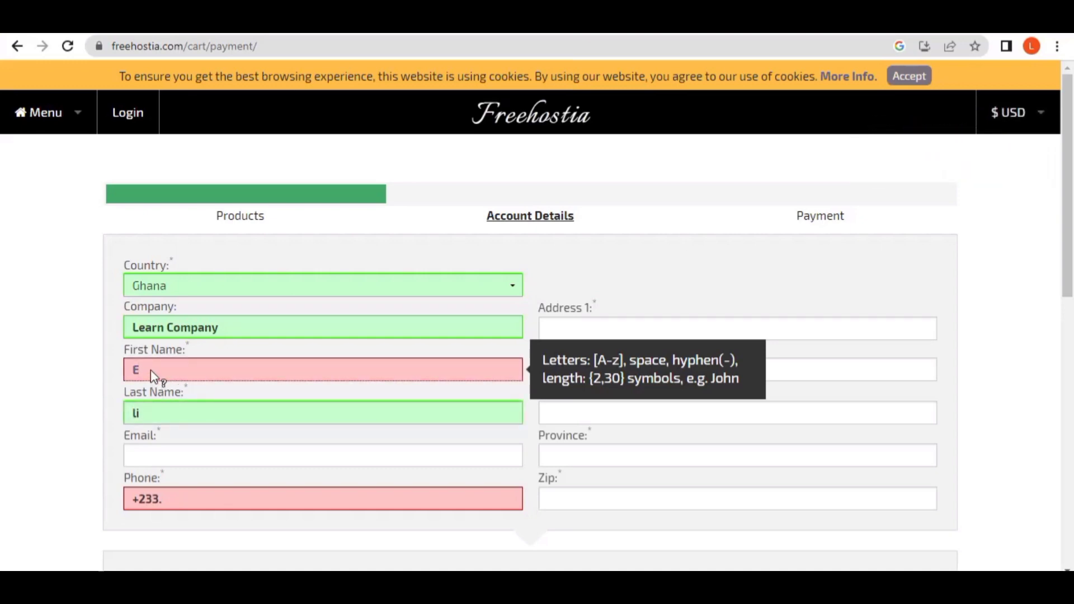
{"action": "left_click", "coordinate": [158, 415]}
{"action": "key", "text": "BackSpace"}
{"action": "key", "text": "BackSpace"}
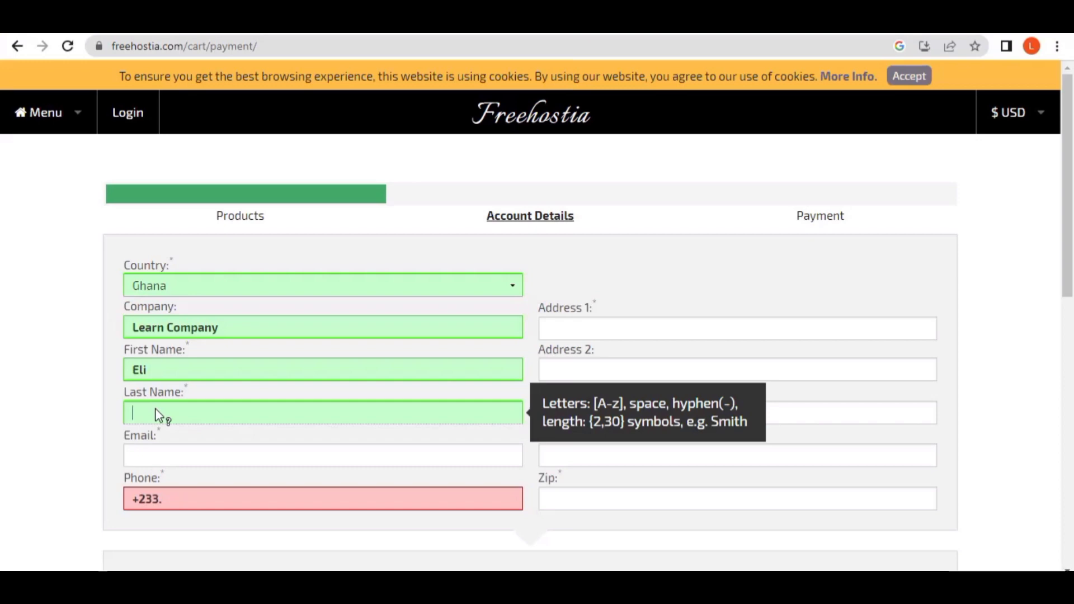
{"action": "type", "text": "Francis"}
Fill in the contact's e-mail address using the browser's autofill suggestion
{"action": "left_click", "coordinate": [174, 451]}
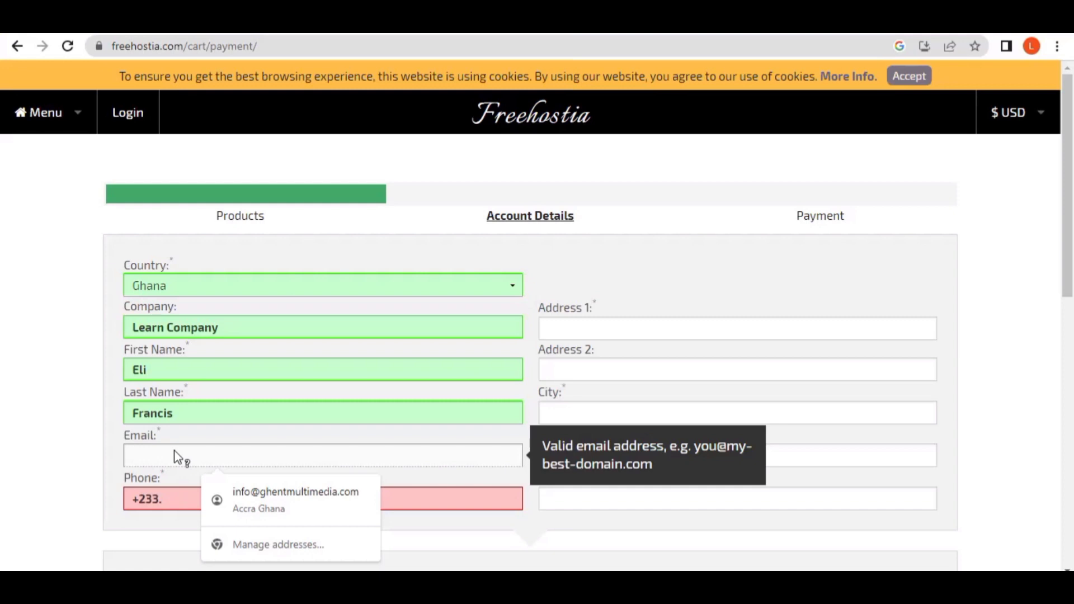
{"action": "type", "text": "learn"}
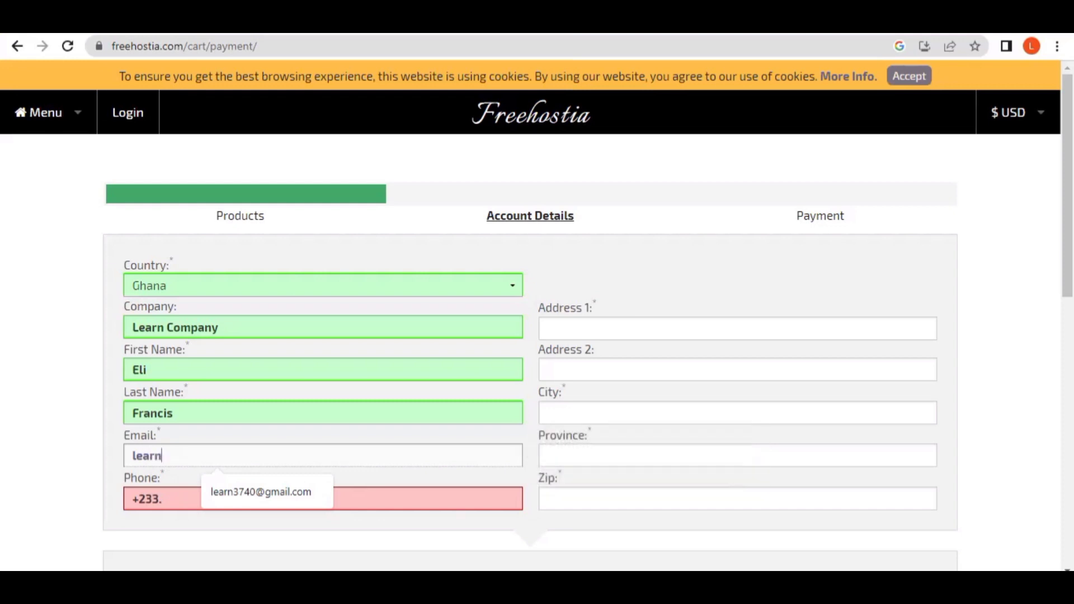
{"action": "left_click", "coordinate": [230, 496]}
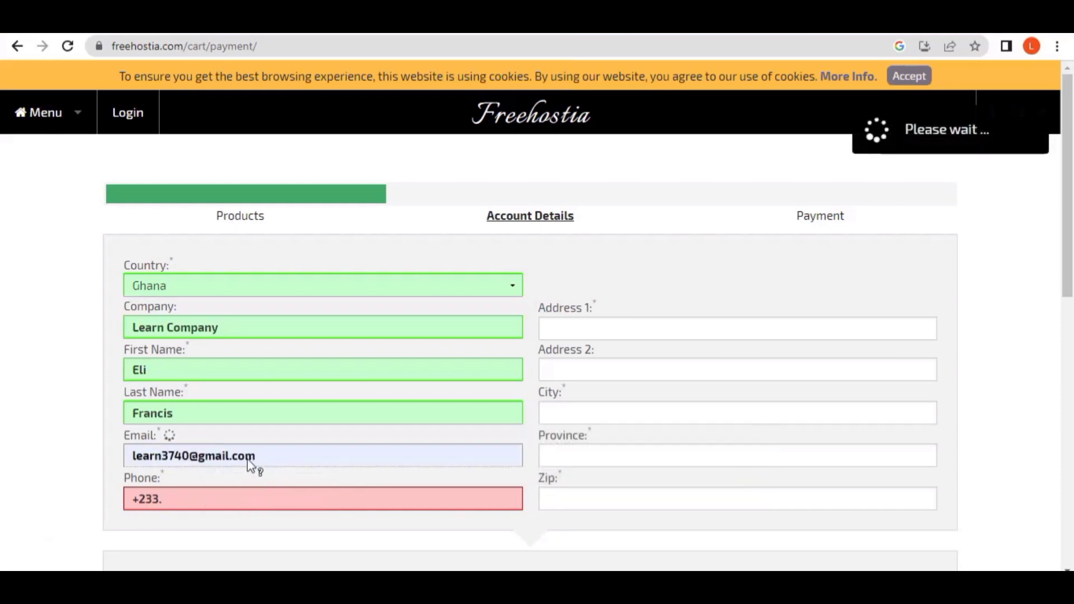
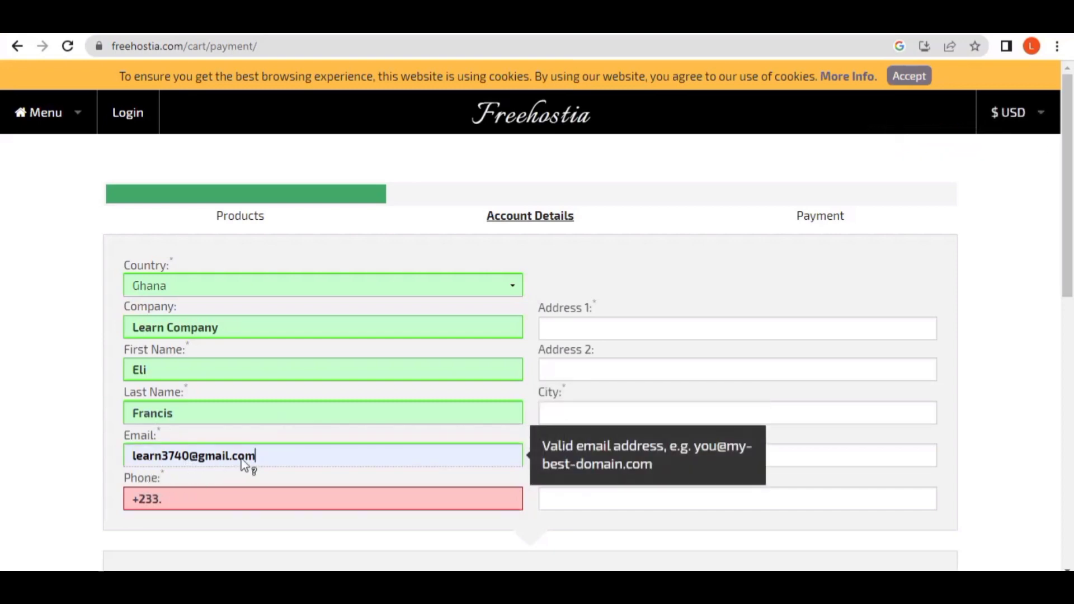
Fill in the phone number and the first address line on the Account Details form
{"action": "left_click", "coordinate": [1032, 47]}
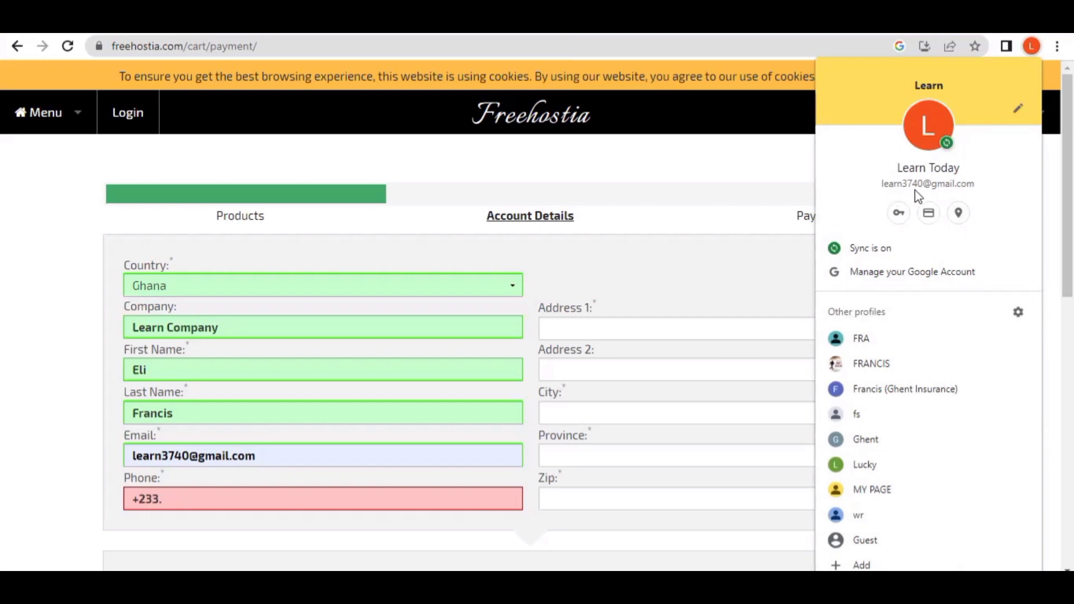
{"action": "left_click", "coordinate": [181, 502]}
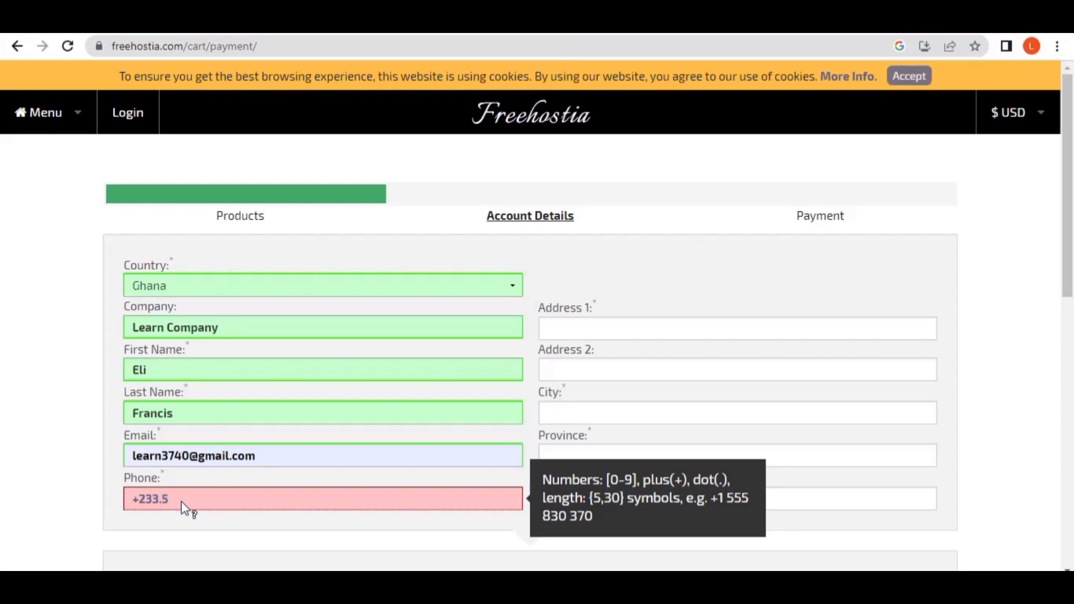
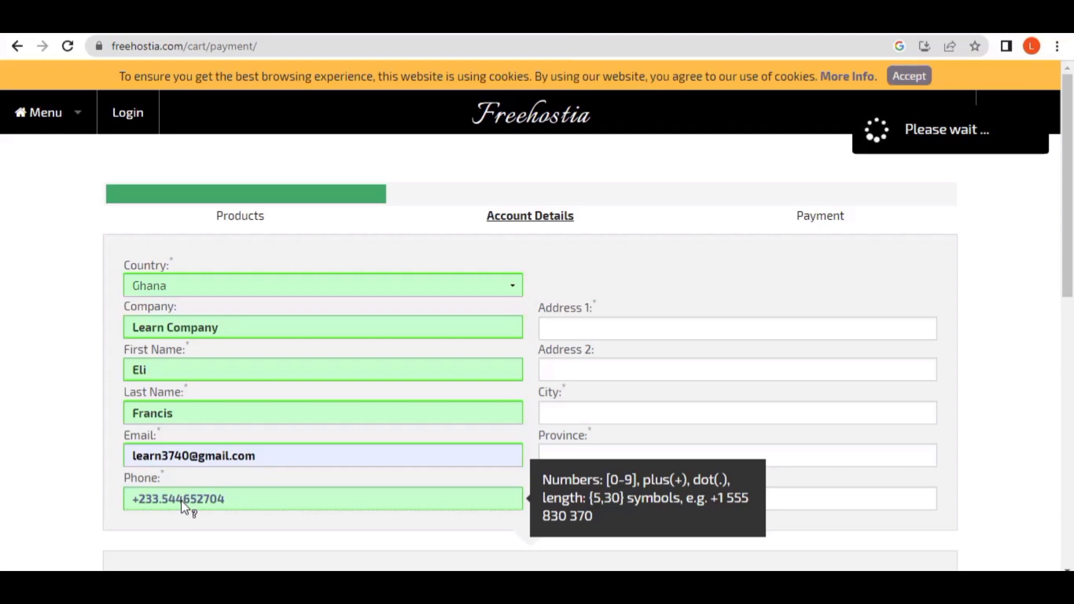
{"action": "left_click", "coordinate": [580, 320]}
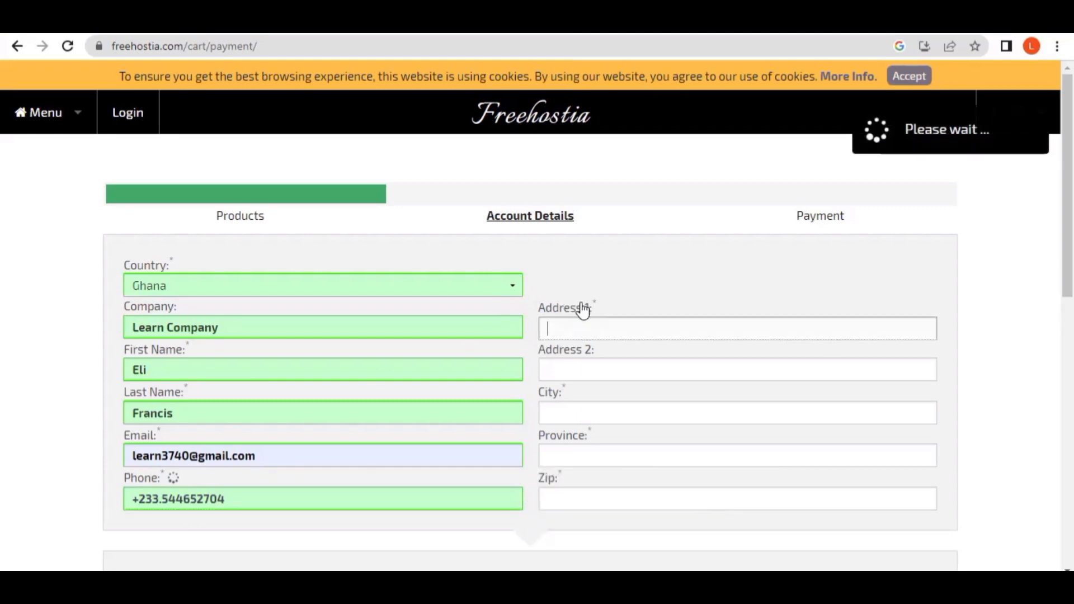
{"action": "type", "text": "Tema-Ghana"}
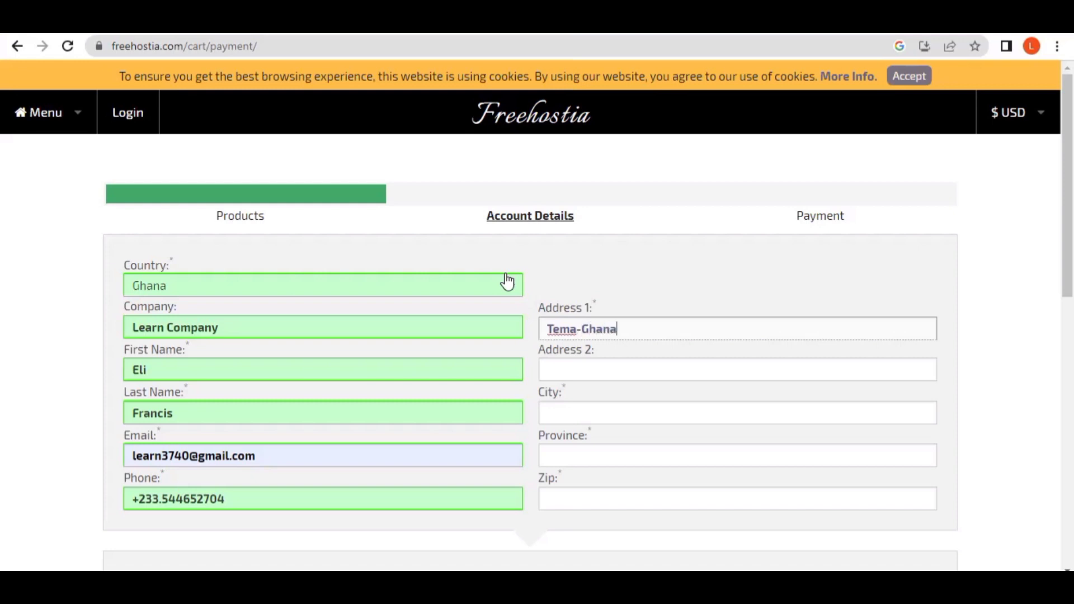
Enter the city, the province and the zip code in the account details
{"action": "left_click", "coordinate": [571, 414]}
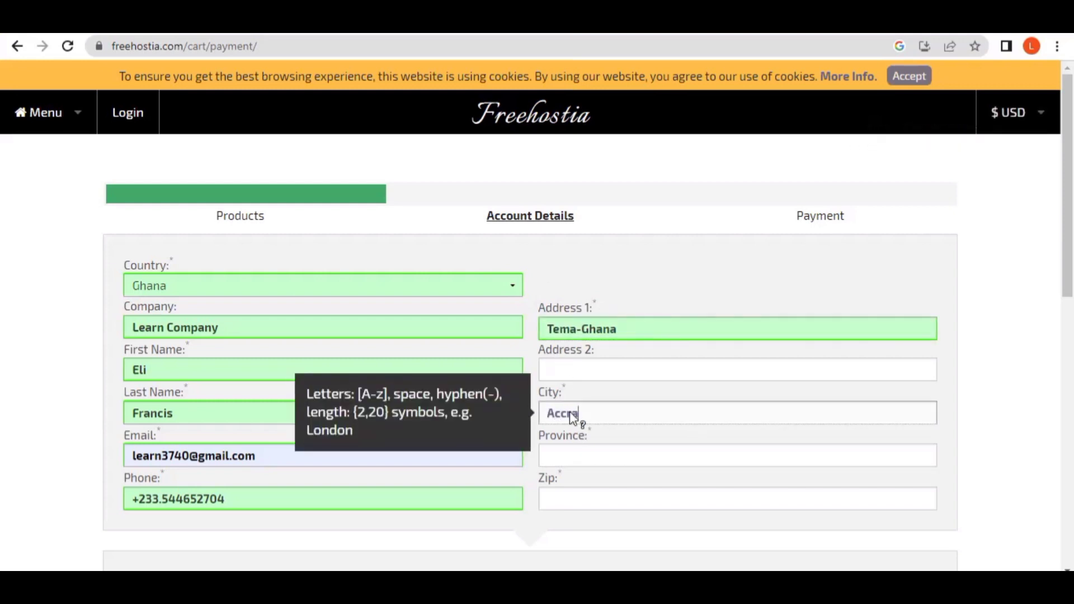
{"action": "left_click", "coordinate": [599, 498]}
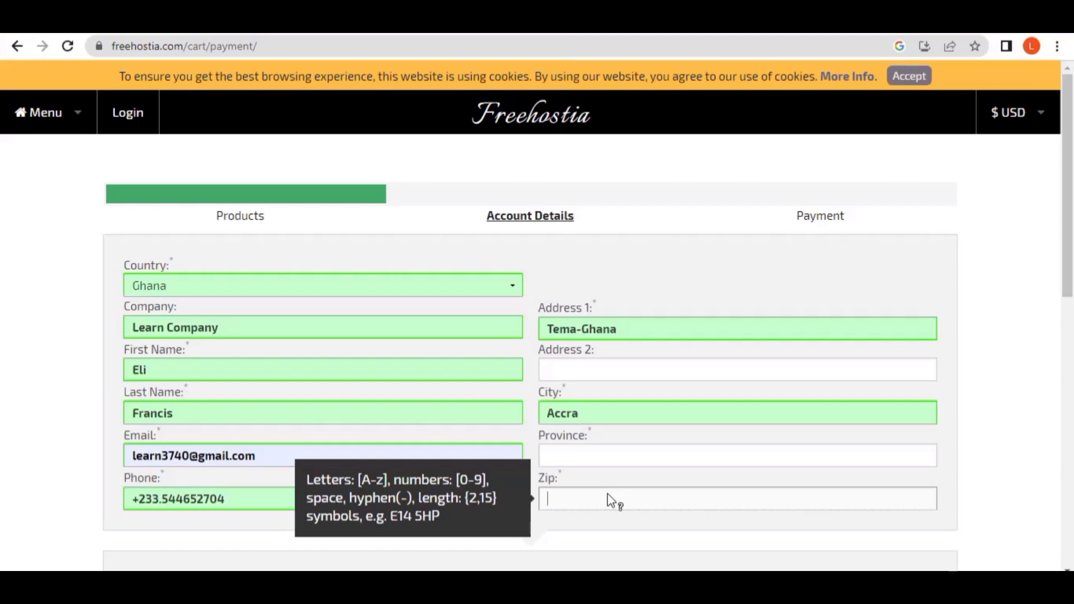
{"action": "left_click", "coordinate": [605, 465]}
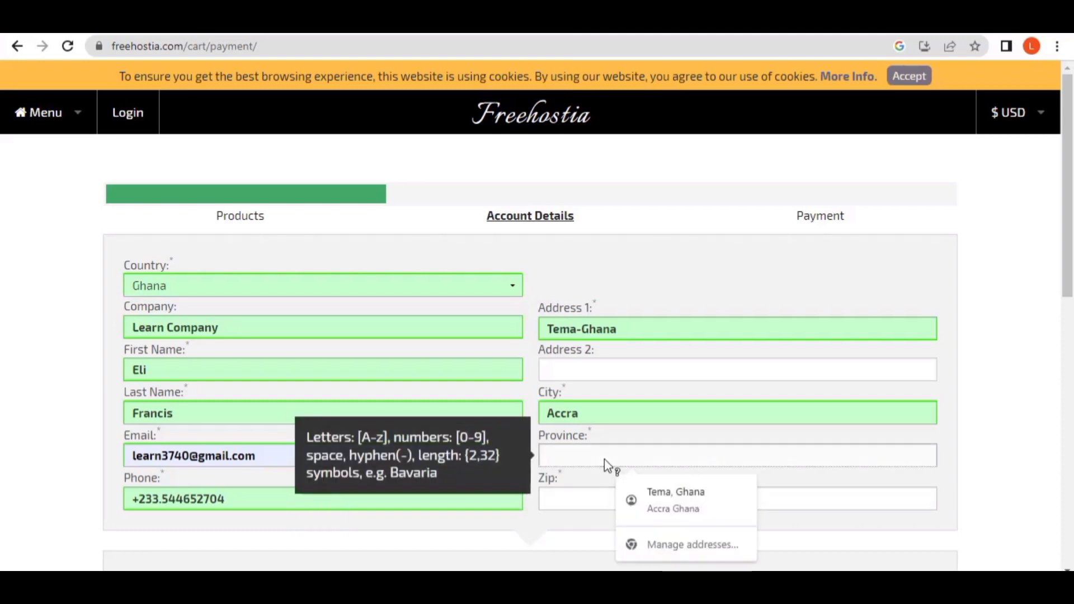
{"action": "type", "text": "Ho"}
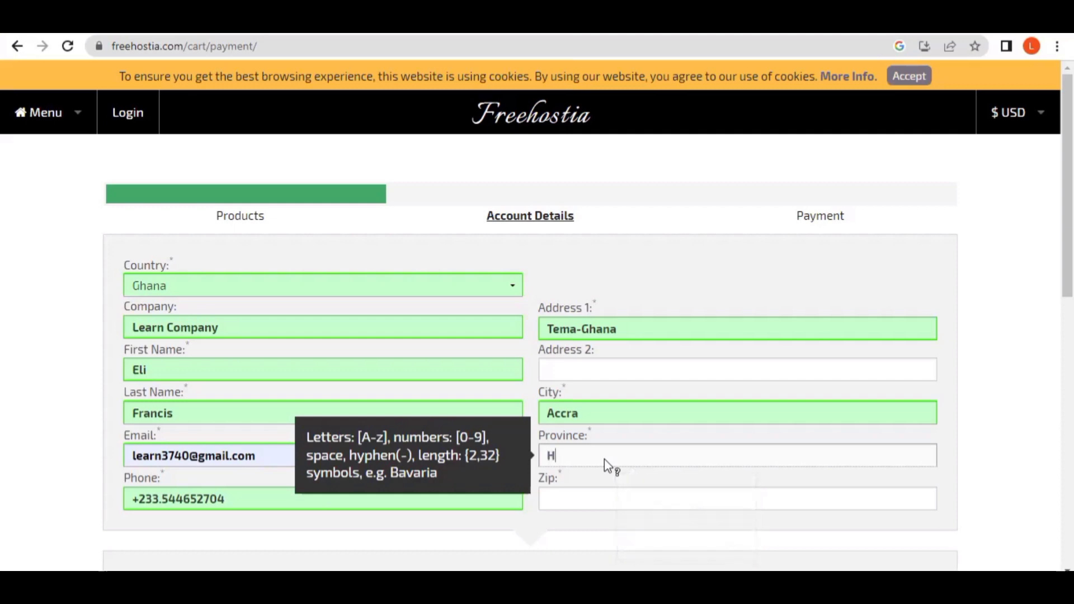
{"action": "left_click", "coordinate": [588, 505]}
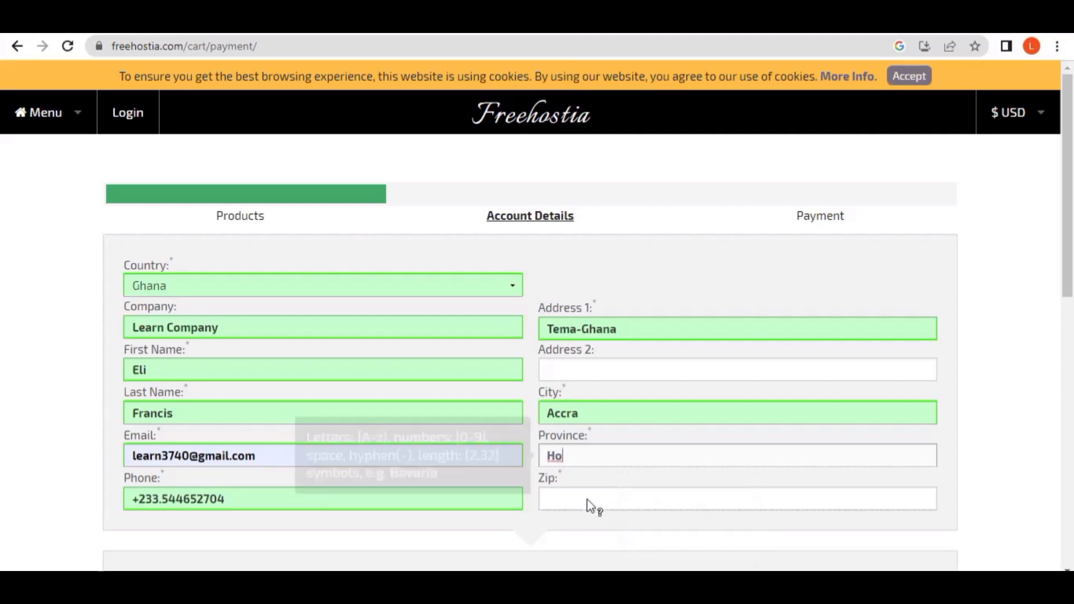
{"action": "type", "text": "00233"}
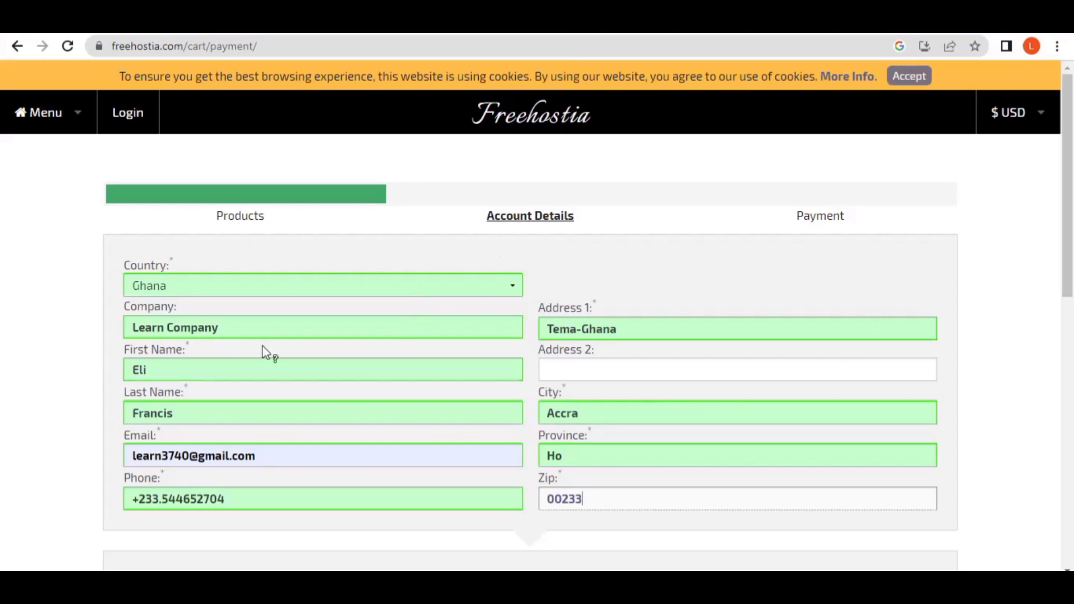
Accept the terms and policies and start the reCAPTCHA 'I'm not a robot' check
{"action": "scroll", "coordinate": [540, 419], "scroll_direction": "down", "scroll_amount": 1}
{"action": "scroll", "coordinate": [527, 401], "scroll_direction": "down", "scroll_amount": 2}
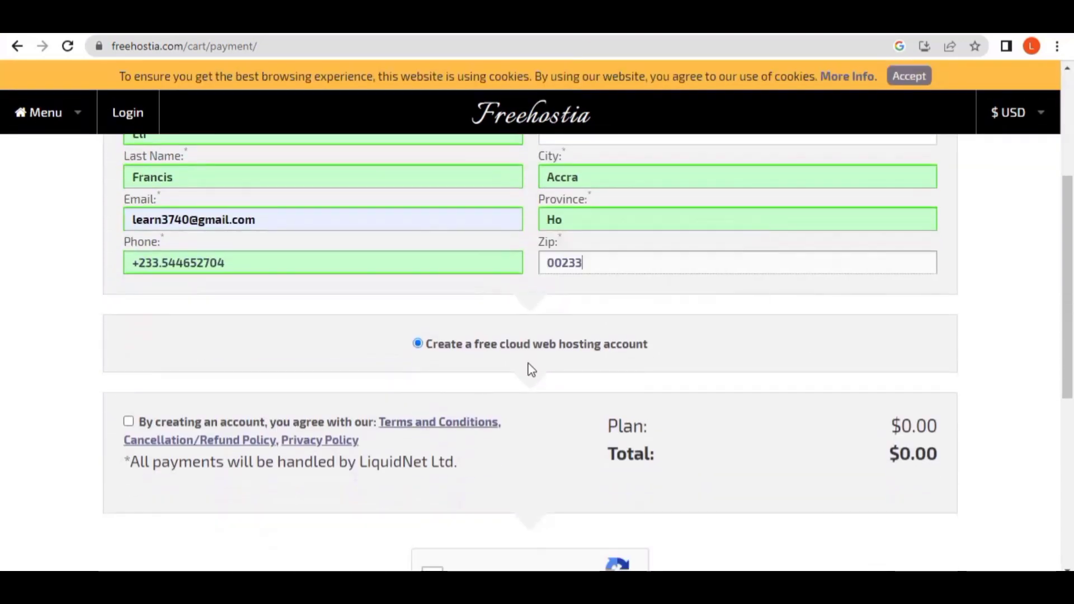
{"action": "scroll", "coordinate": [532, 370], "scroll_direction": "down", "scroll_amount": 1}
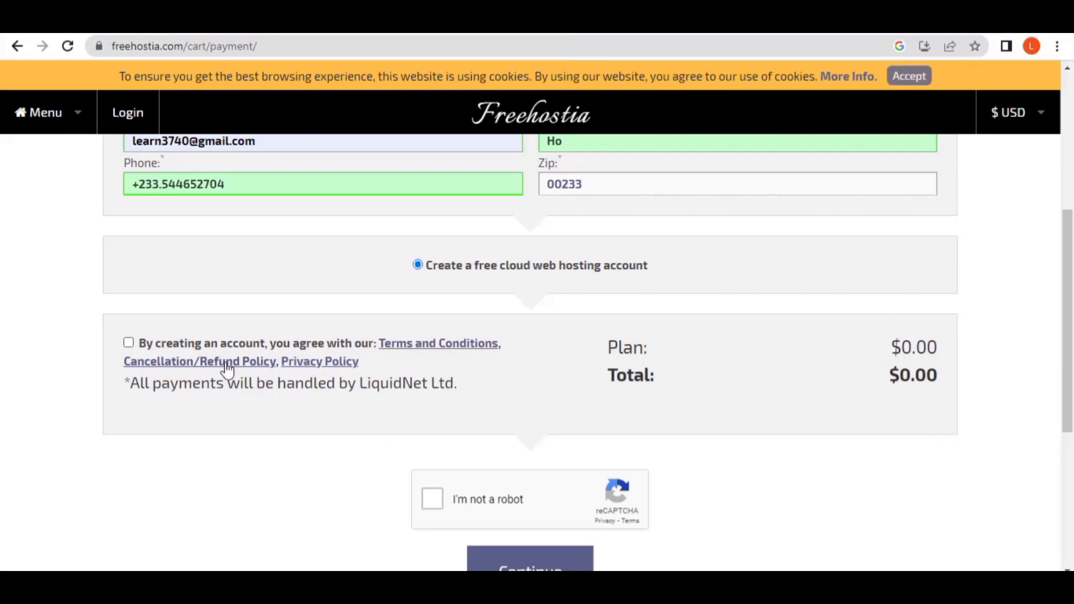
{"action": "left_click", "coordinate": [128, 342]}
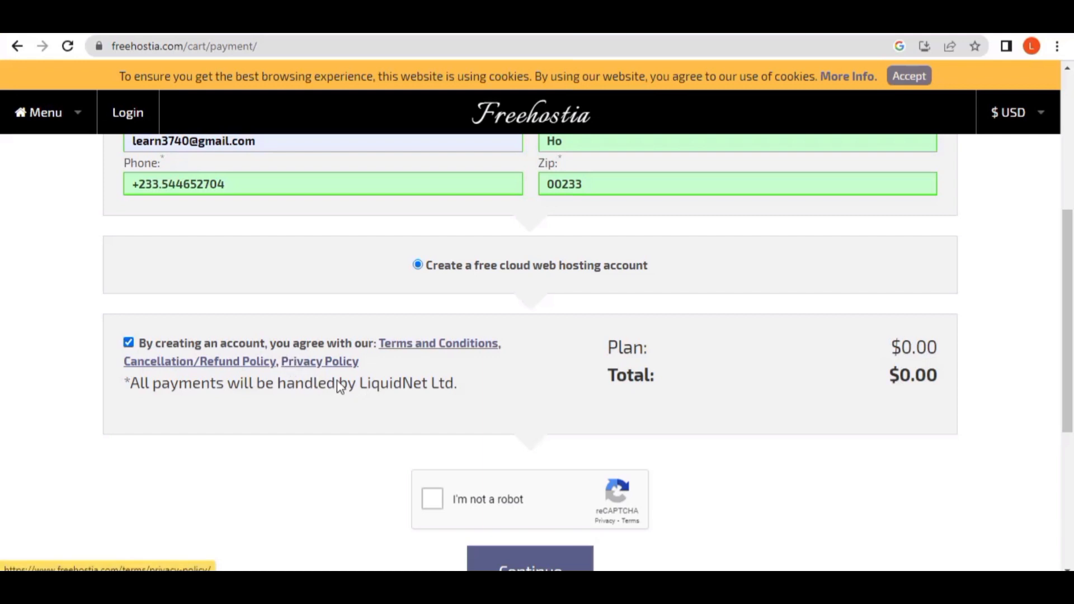
{"action": "left_click", "coordinate": [433, 501]}
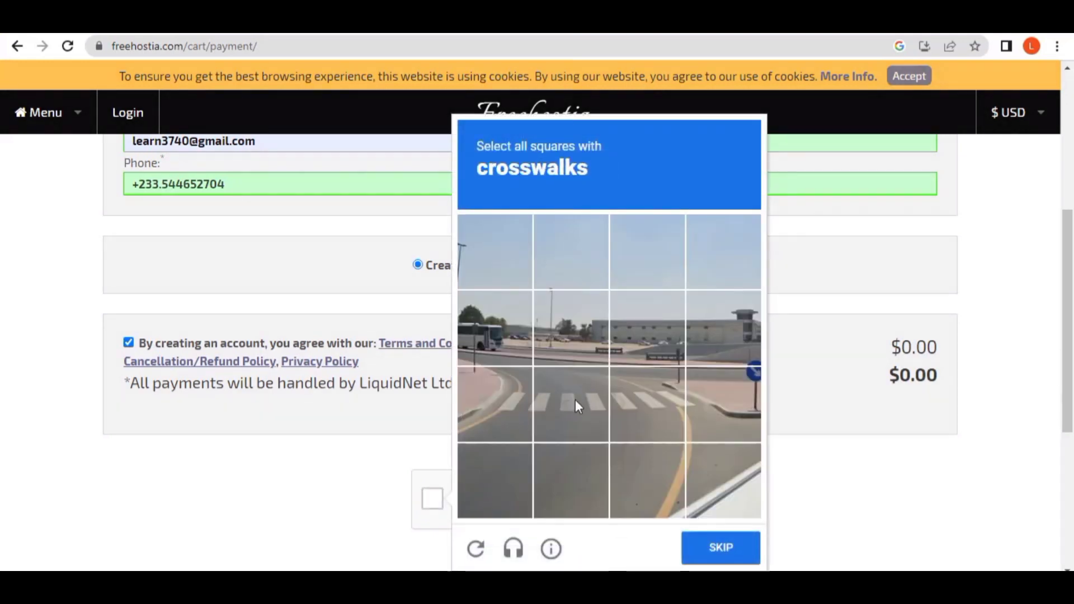
Select the four crosswalk tiles, verify the reCAPTCHA, and submit the free hosting order
{"action": "left_click", "coordinate": [502, 404]}
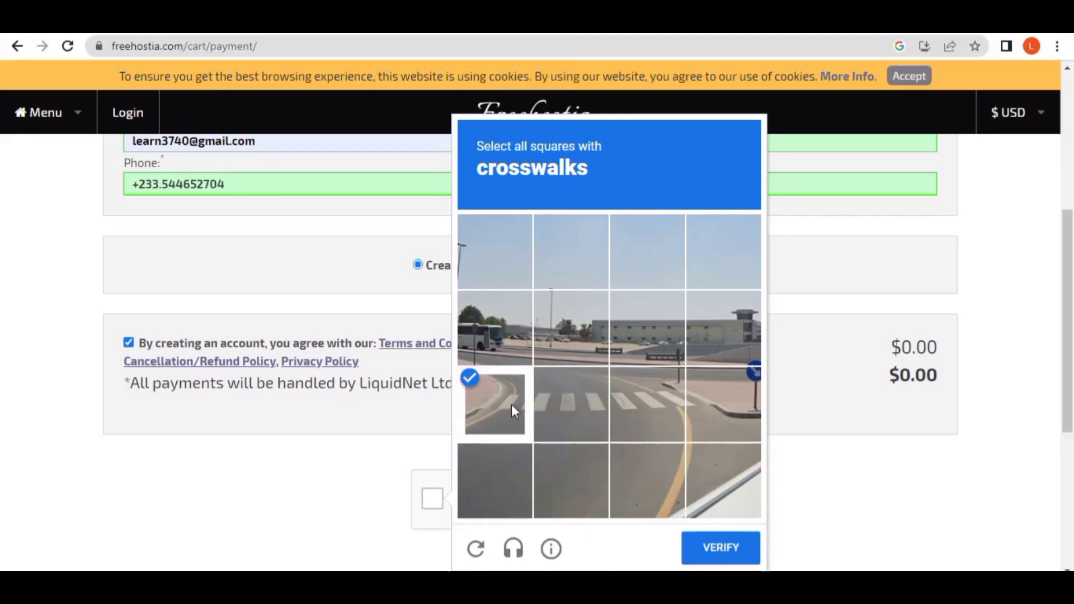
{"action": "left_click", "coordinate": [549, 400]}
{"action": "left_click", "coordinate": [625, 399]}
{"action": "left_click", "coordinate": [717, 397]}
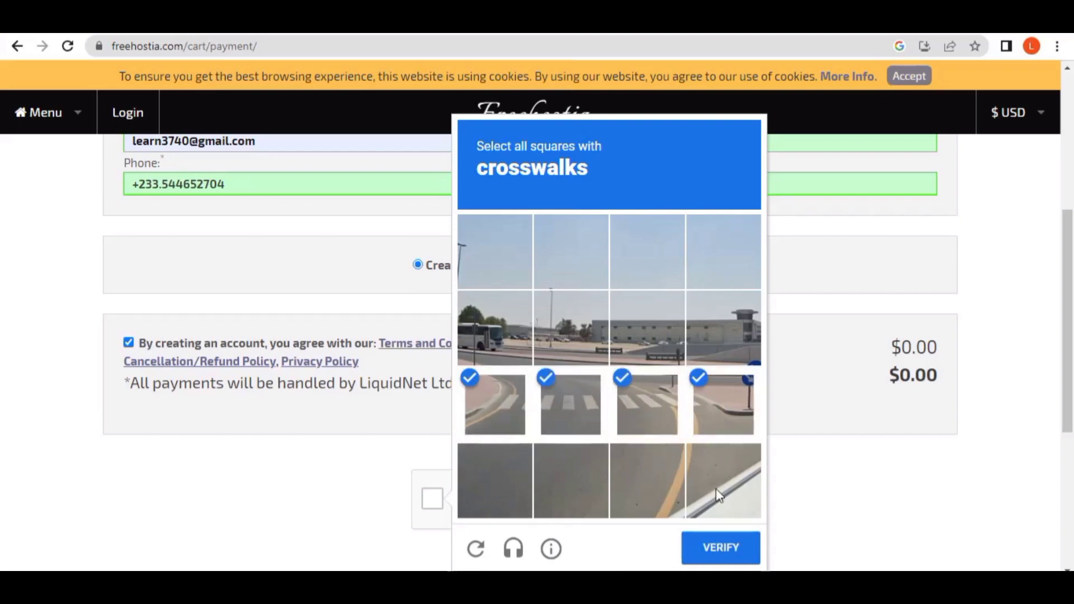
{"action": "left_click", "coordinate": [702, 552]}
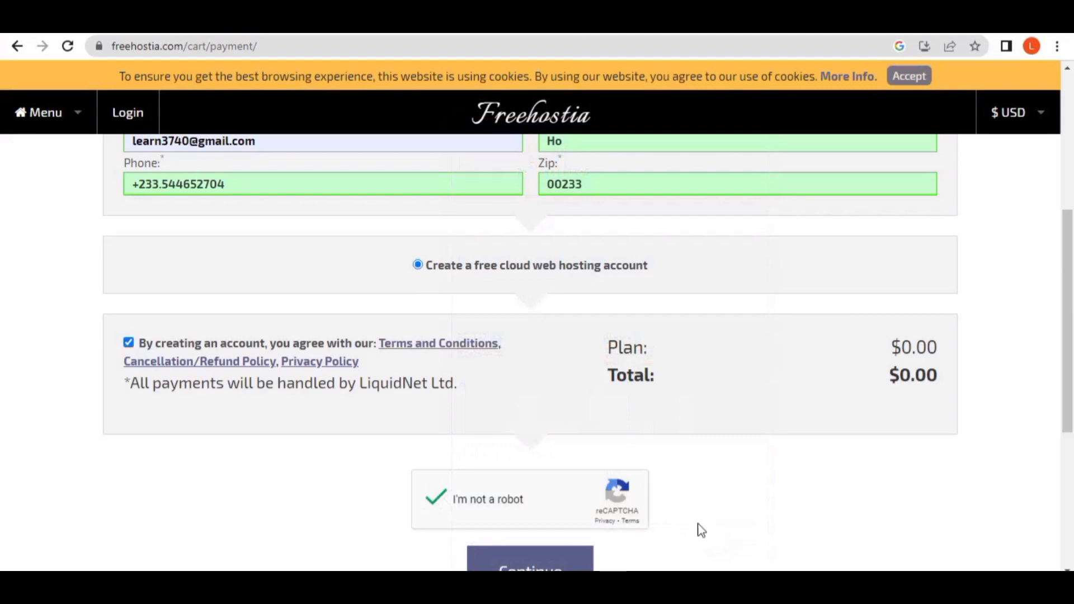
{"action": "scroll", "coordinate": [643, 518], "scroll_direction": "down", "scroll_amount": 2}
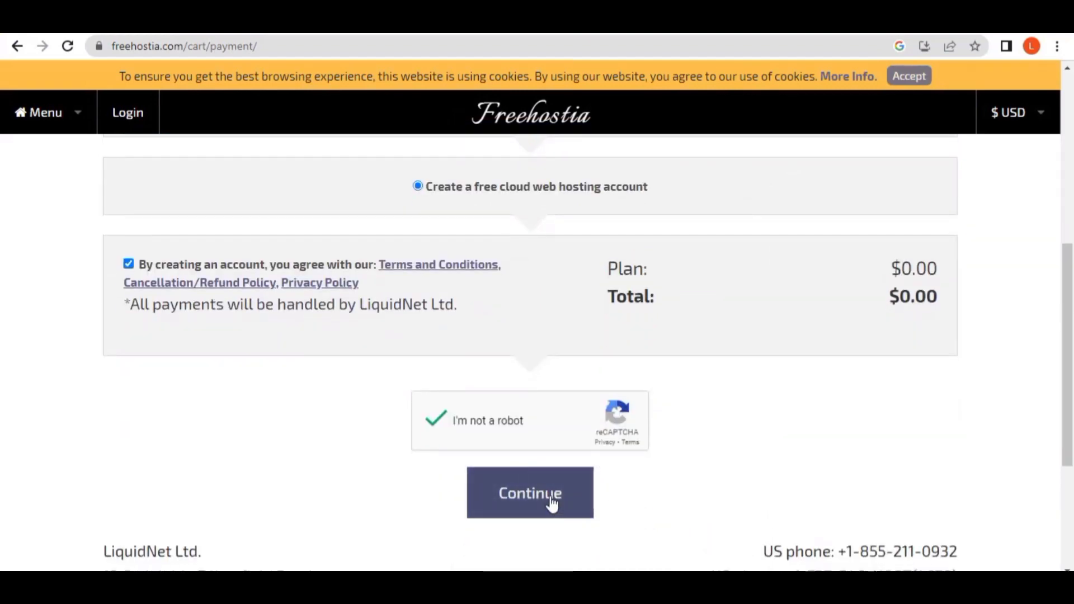
{"action": "left_click", "coordinate": [553, 503]}
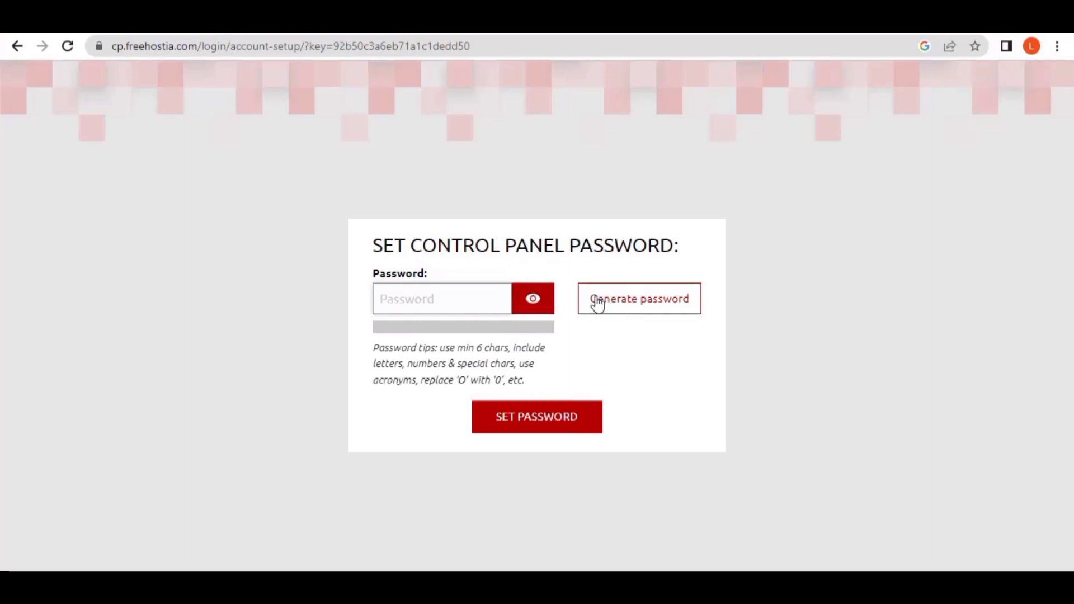
Generate a strong control panel password and set it
{"action": "left_click", "coordinate": [615, 306]}
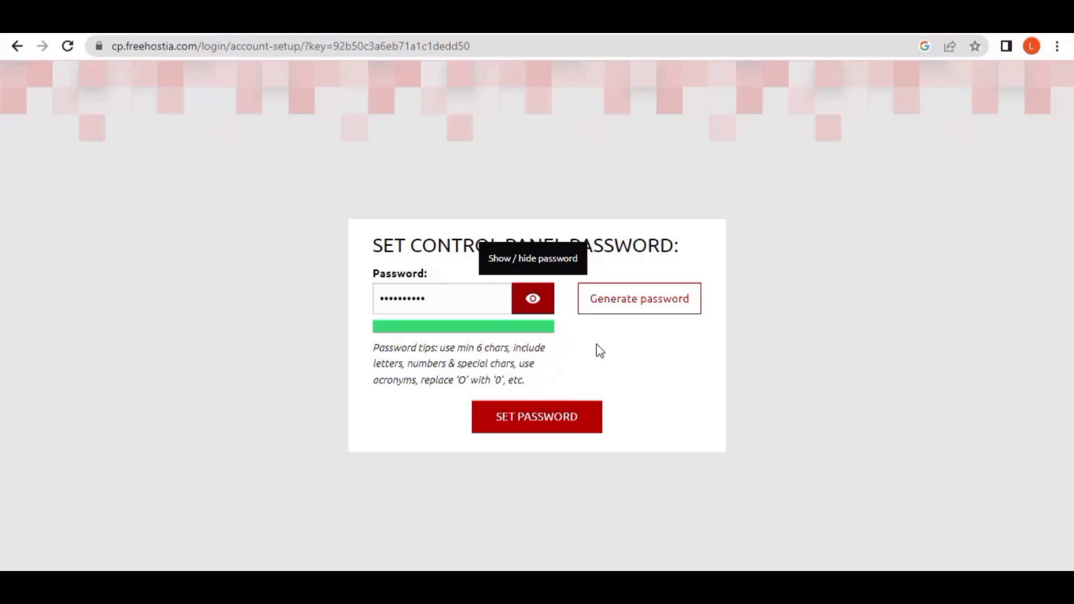
{"action": "left_click", "coordinate": [558, 424]}
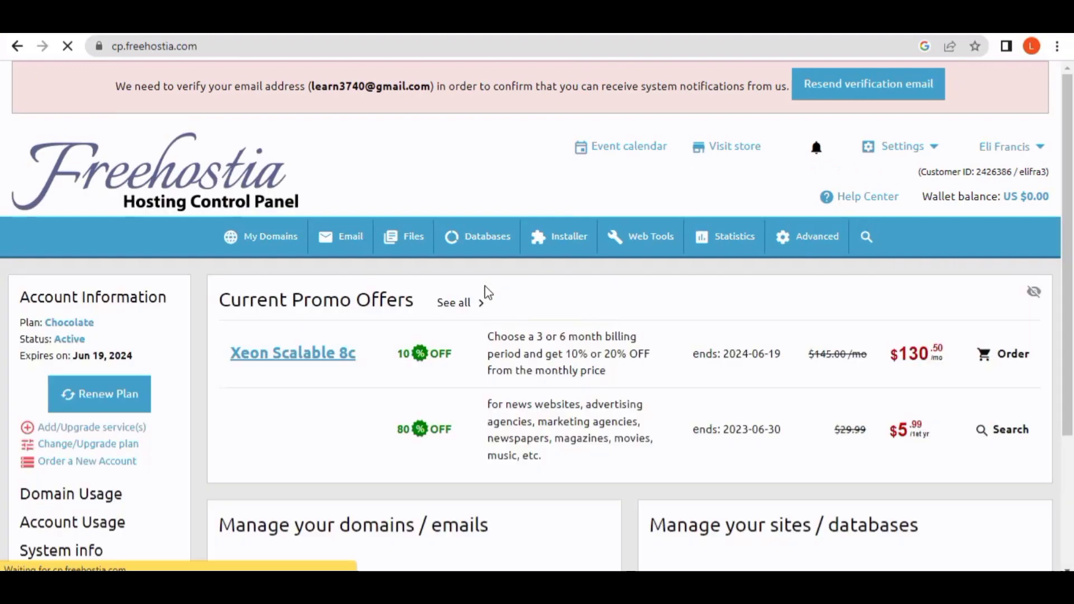
Save the new Freehostia control panel login in Chrome's password manager
{"action": "scroll", "coordinate": [443, 391], "scroll_direction": "down", "scroll_amount": 4}
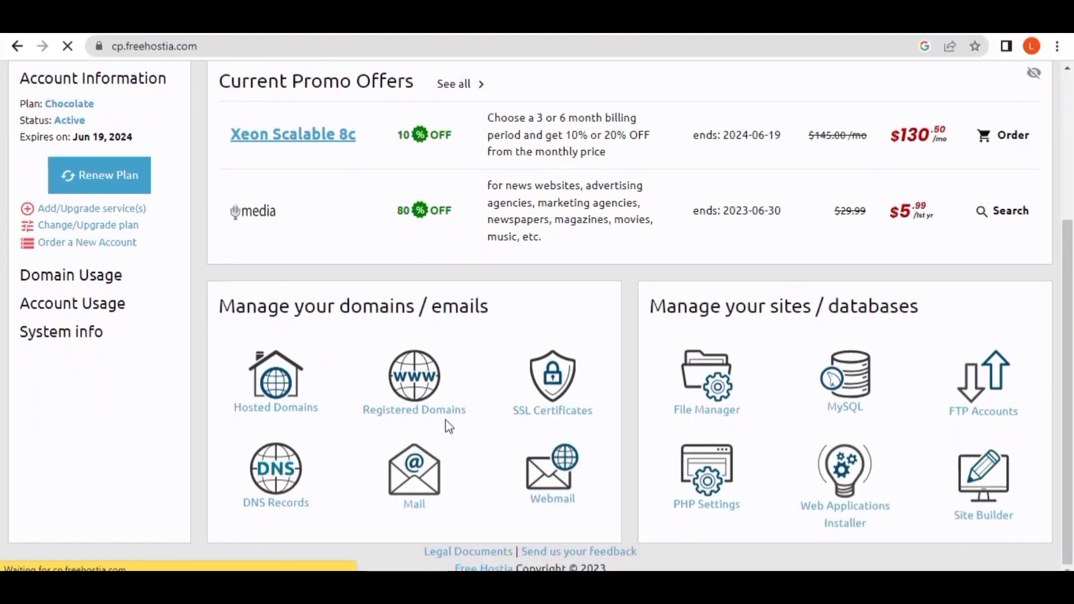
{"action": "scroll", "coordinate": [472, 418], "scroll_direction": "up", "scroll_amount": 3}
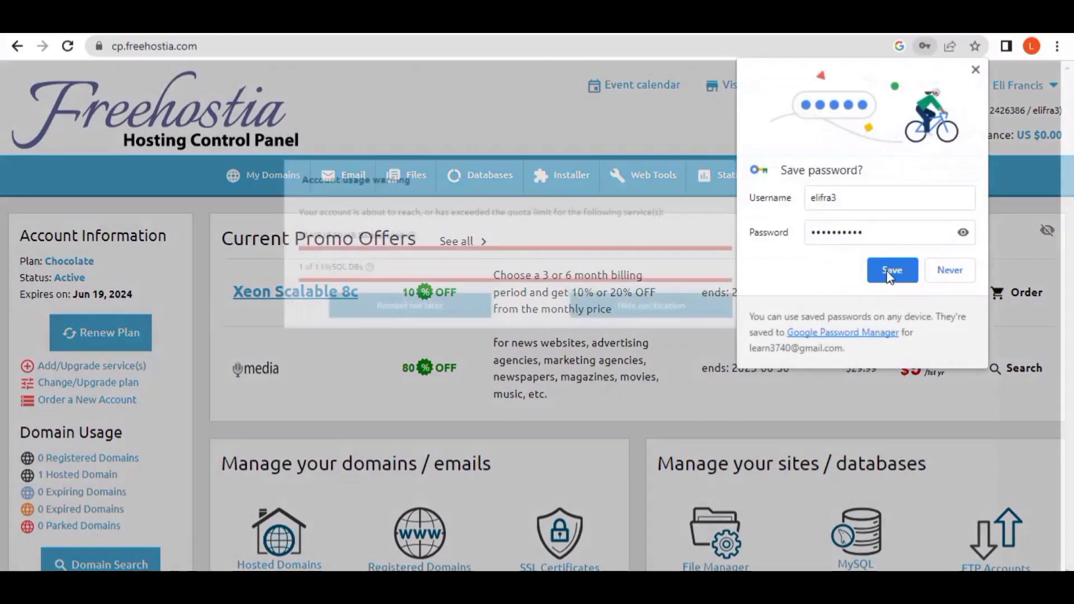
{"action": "left_click", "coordinate": [889, 270]}
Close the MySQL quota warning and review the dashboard's Statistics table
{"action": "left_click", "coordinate": [823, 158]}
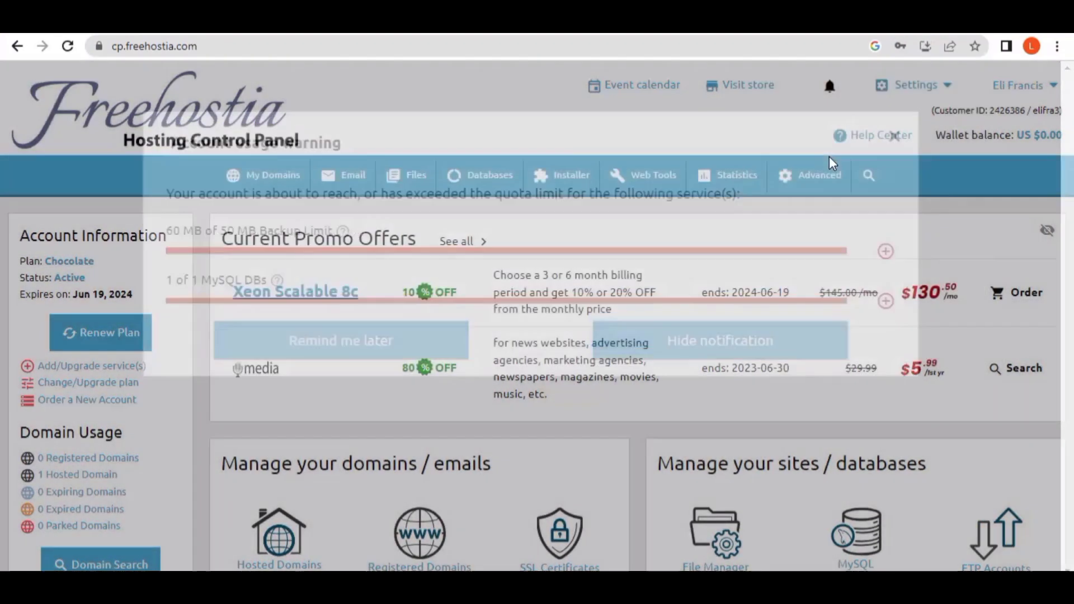
{"action": "scroll", "coordinate": [380, 432], "scroll_direction": "down", "scroll_amount": 3}
{"action": "scroll", "coordinate": [382, 435], "scroll_direction": "up", "scroll_amount": 1}
{"action": "scroll", "coordinate": [382, 435], "scroll_direction": "up", "scroll_amount": 1}
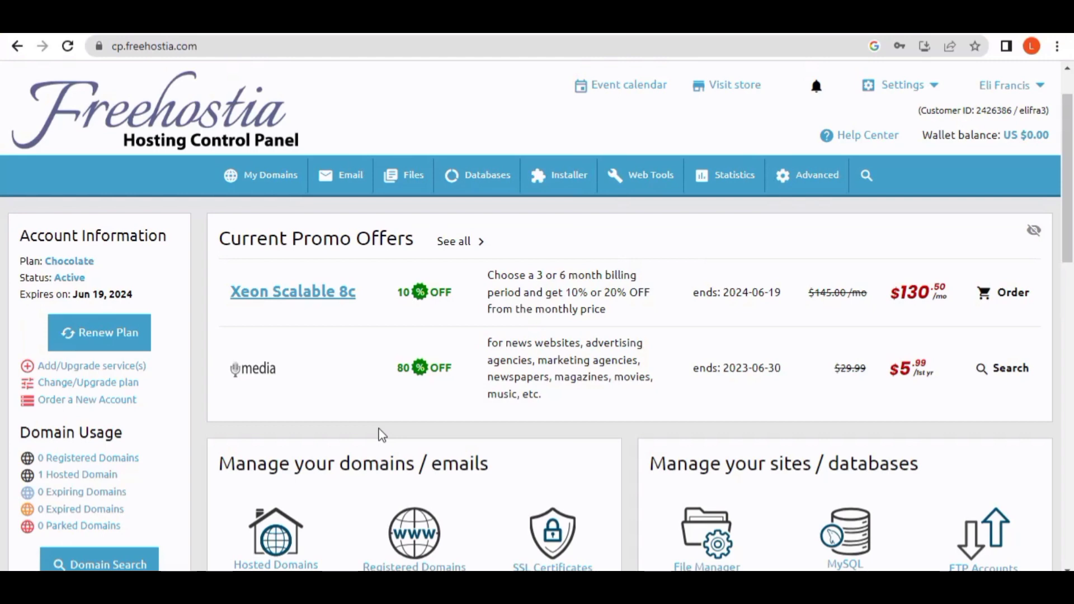
{"action": "scroll", "coordinate": [381, 436], "scroll_direction": "down", "scroll_amount": 5}
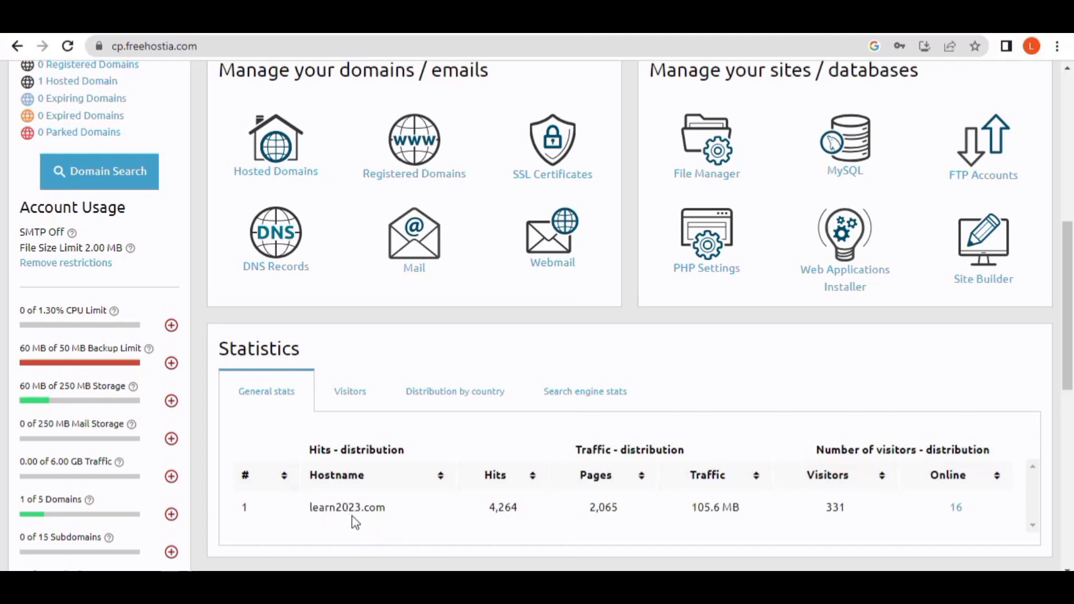
{"action": "scroll", "coordinate": [352, 515], "scroll_direction": "up", "scroll_amount": 5}
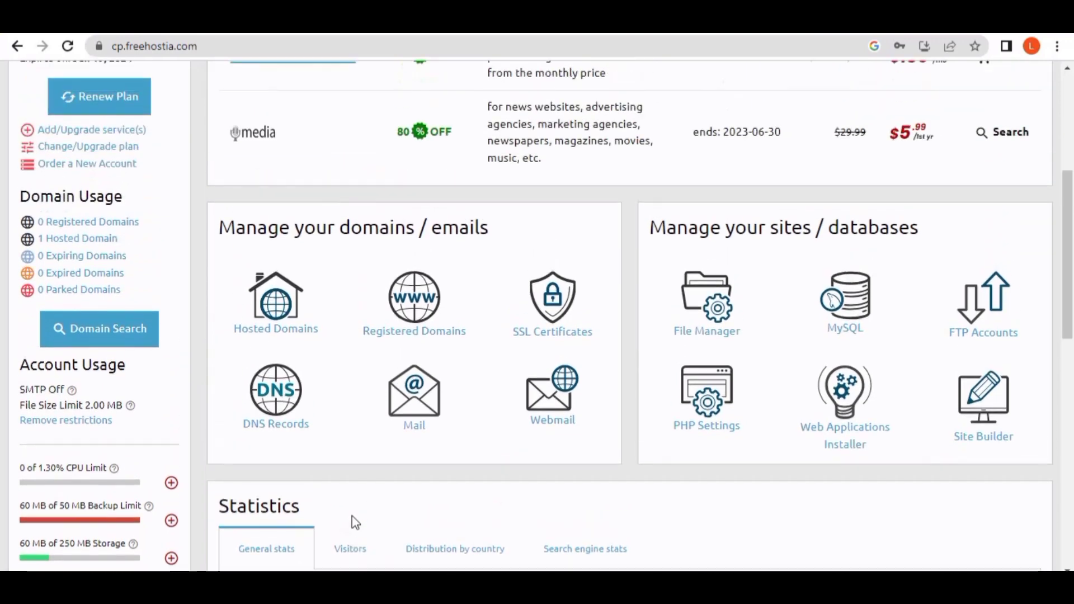
{"action": "scroll", "coordinate": [351, 516], "scroll_direction": "up", "scroll_amount": 2}
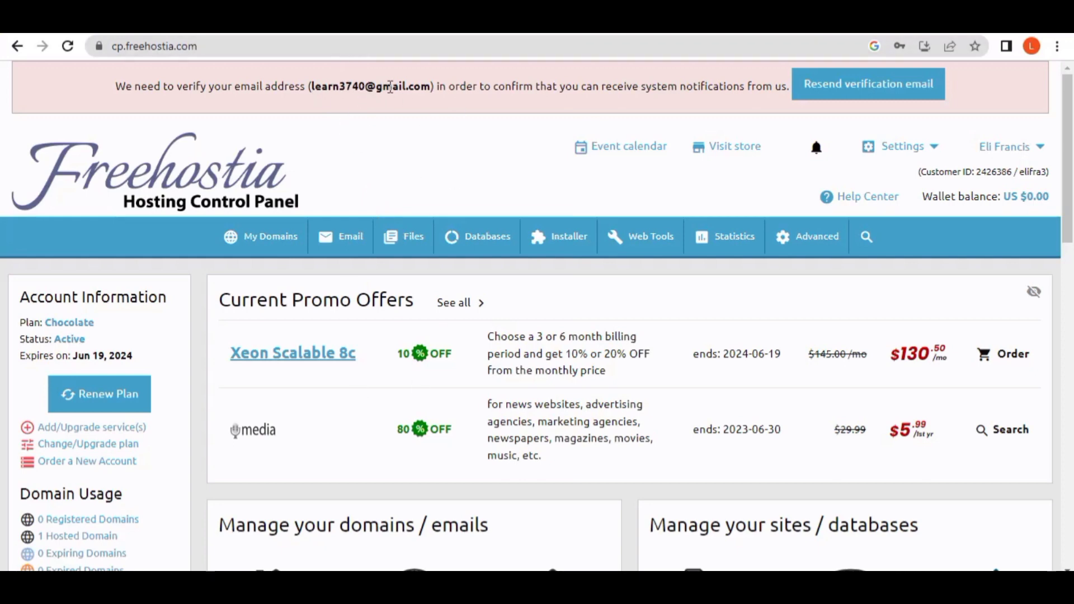
Resend the verification email from the banner at the top of the dashboard
{"action": "left_click", "coordinate": [847, 93]}
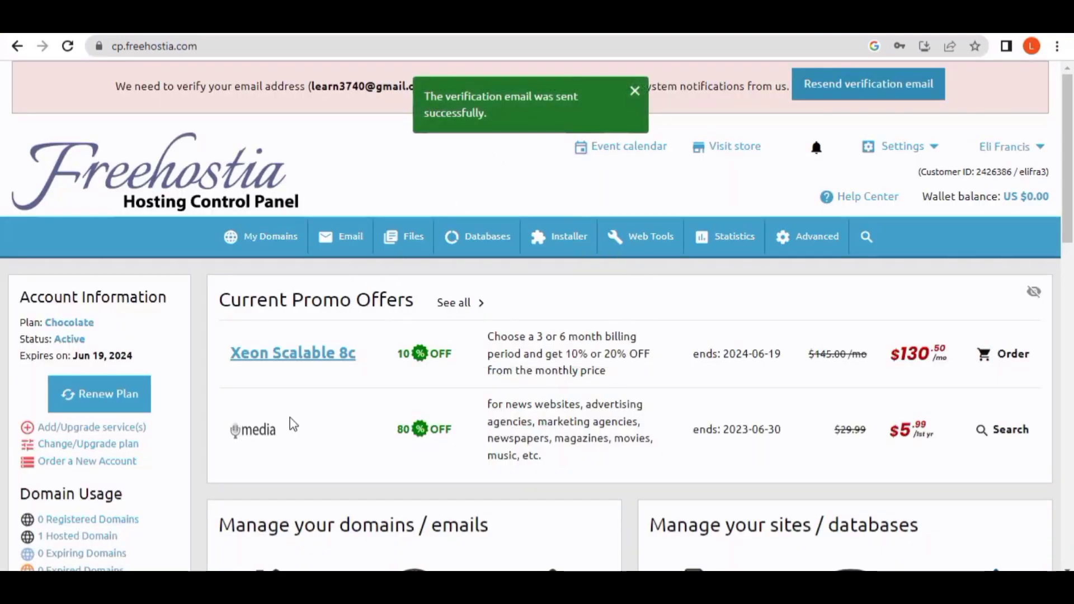
{"action": "mouse_move", "coordinate": [263, 236]}
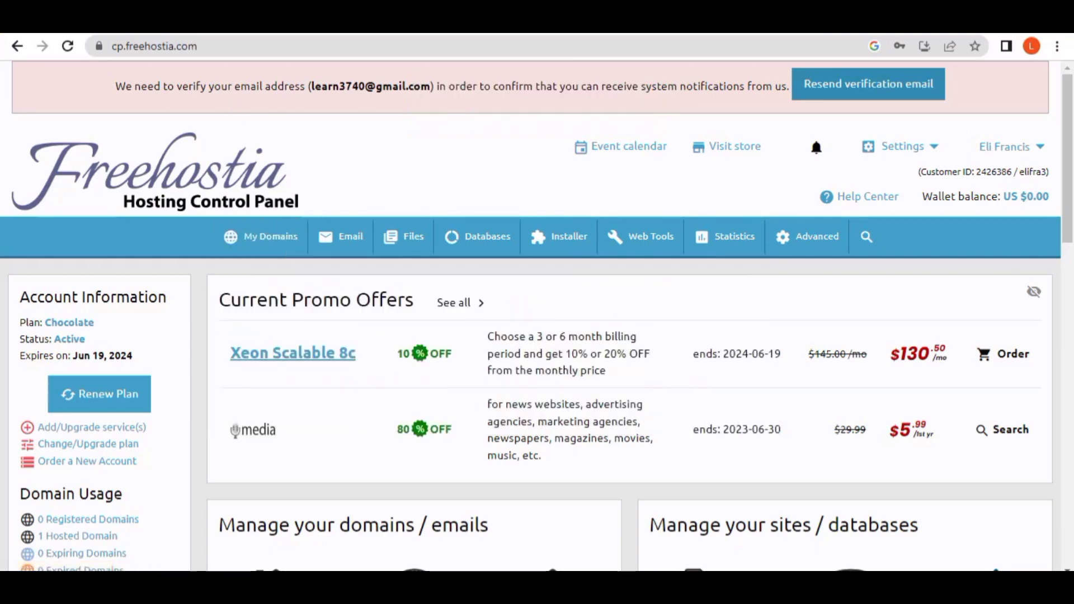
{"action": "key", "text": "ctrl+t"}
Search Google for 'gmail' and open the Gmail inbox from the results
{"action": "left_click", "coordinate": [202, 47]}
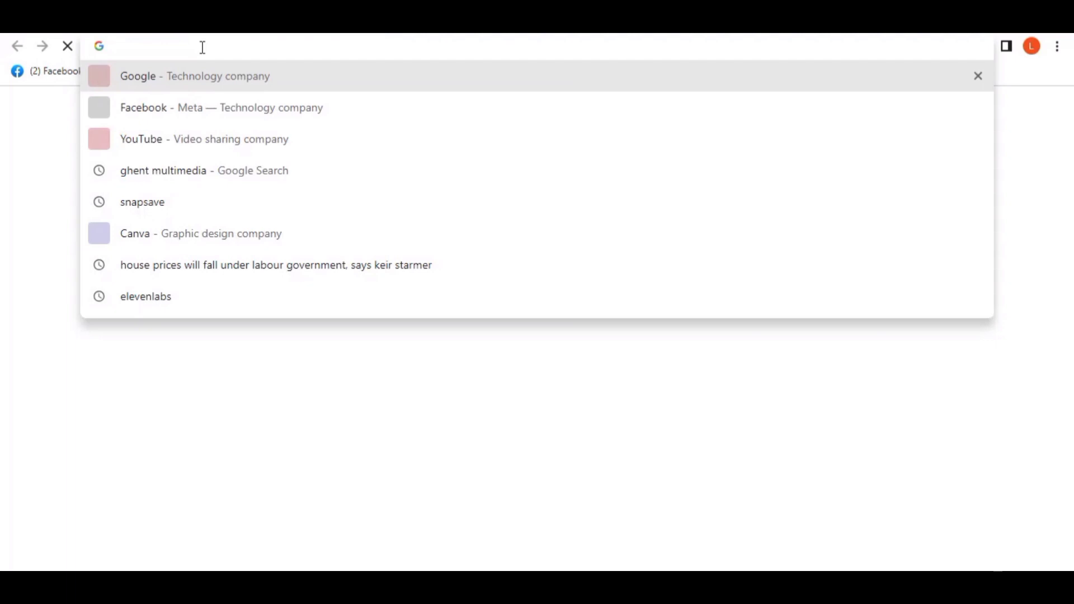
{"action": "type", "text": "gma"}
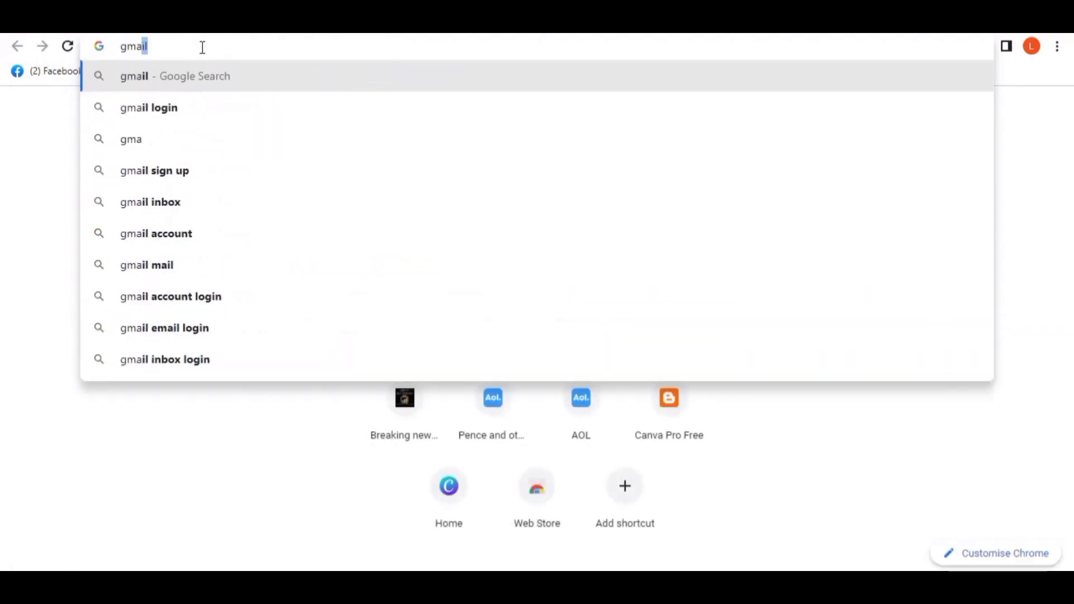
{"action": "key", "text": "Return"}
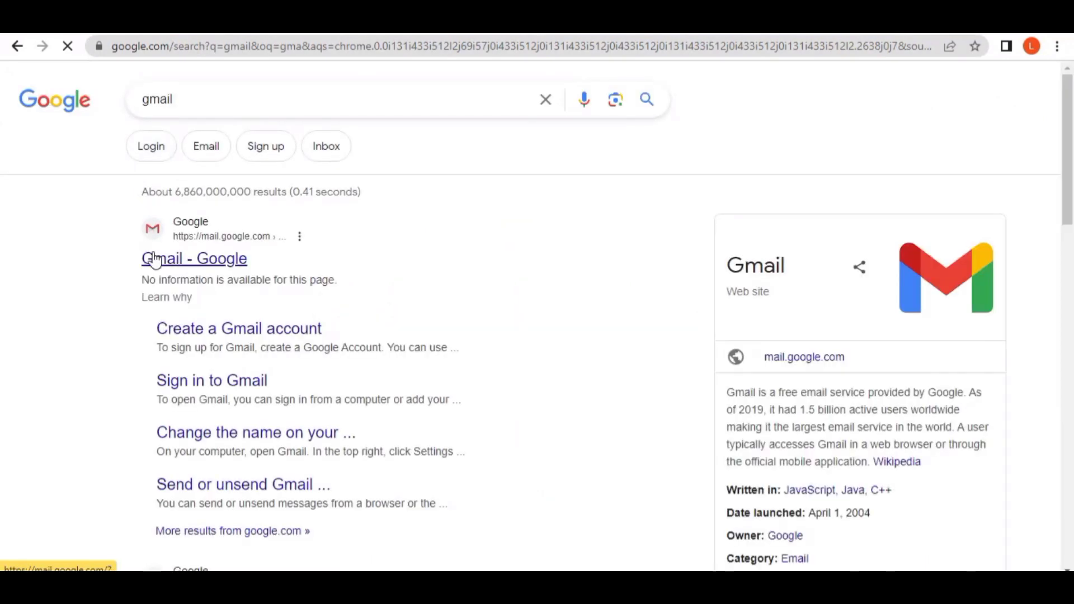
{"action": "left_click", "coordinate": [155, 259]}
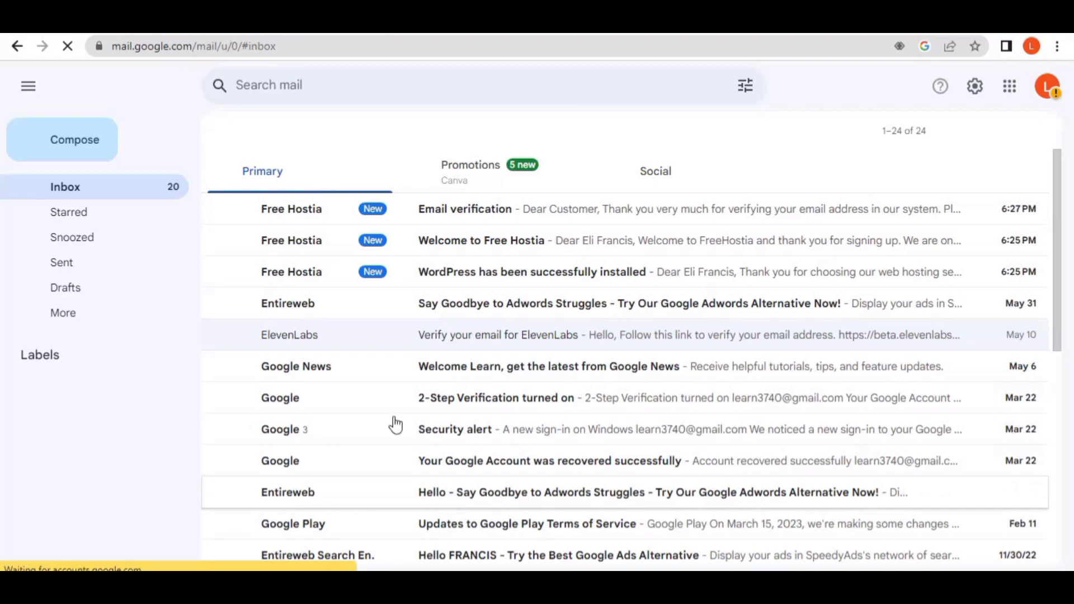
Open the Free Hostia 'Email verification' message and follow its validate-email link
{"action": "left_click", "coordinate": [475, 219]}
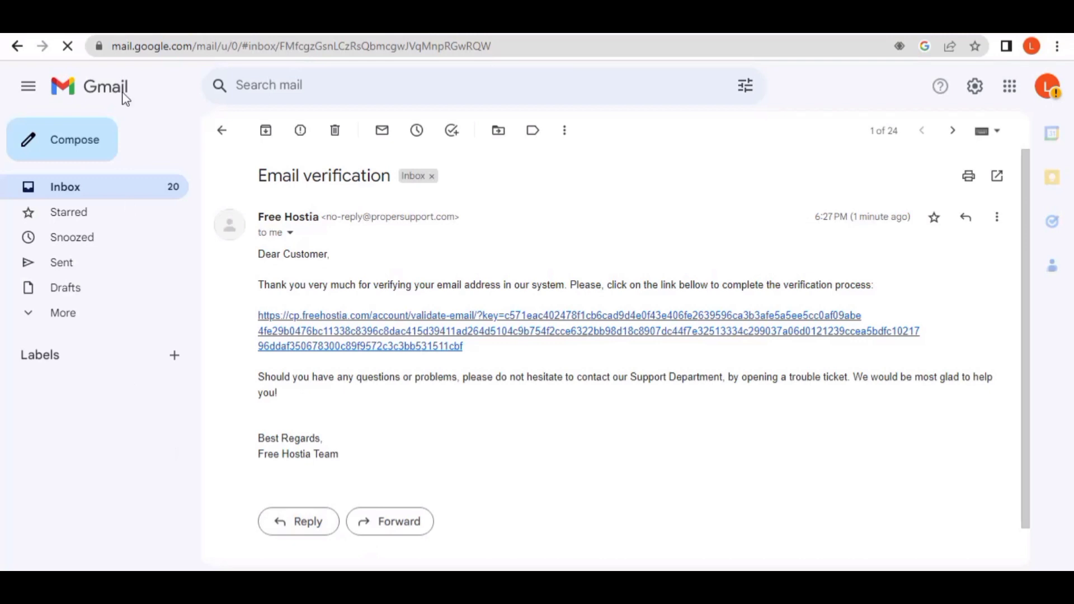
{"action": "left_click", "coordinate": [68, 46]}
{"action": "left_click", "coordinate": [550, 337]}
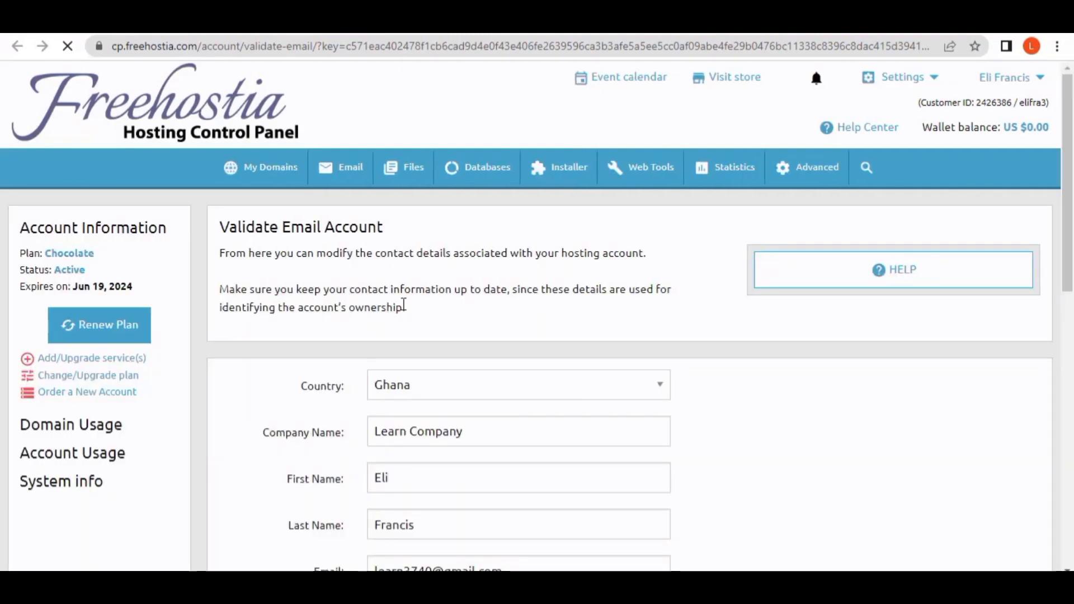
Check that the account e-mail shows as Verified on the Validate Email Account page
{"action": "scroll", "coordinate": [511, 405], "scroll_direction": "down", "scroll_amount": 10}
{"action": "scroll", "coordinate": [505, 405], "scroll_direction": "up", "scroll_amount": 10}
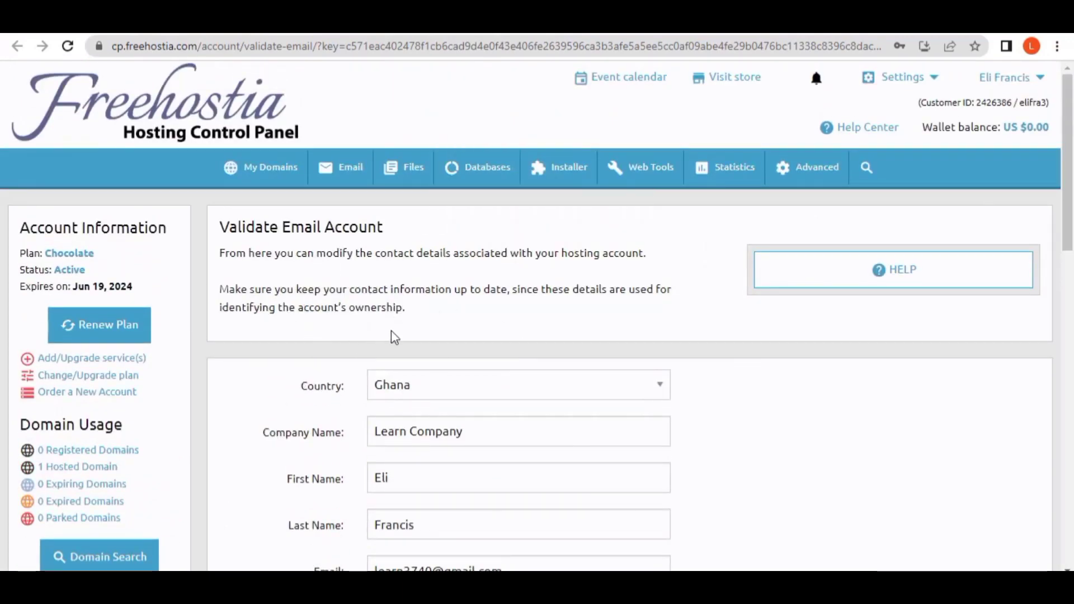
{"action": "scroll", "coordinate": [390, 327], "scroll_direction": "down", "scroll_amount": 1}
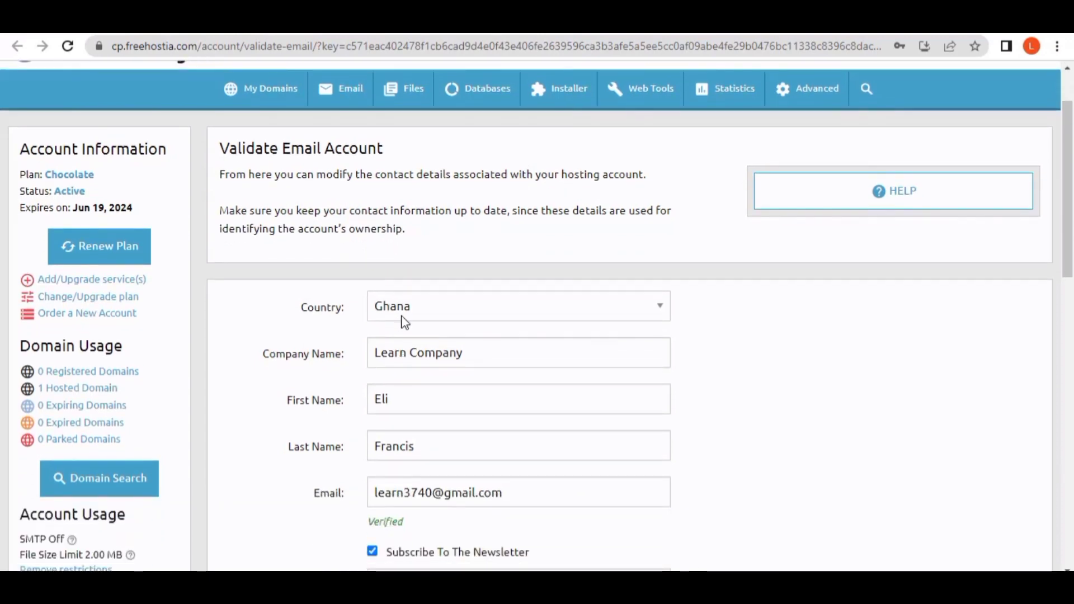
{"action": "scroll", "coordinate": [410, 327], "scroll_direction": "down", "scroll_amount": 2}
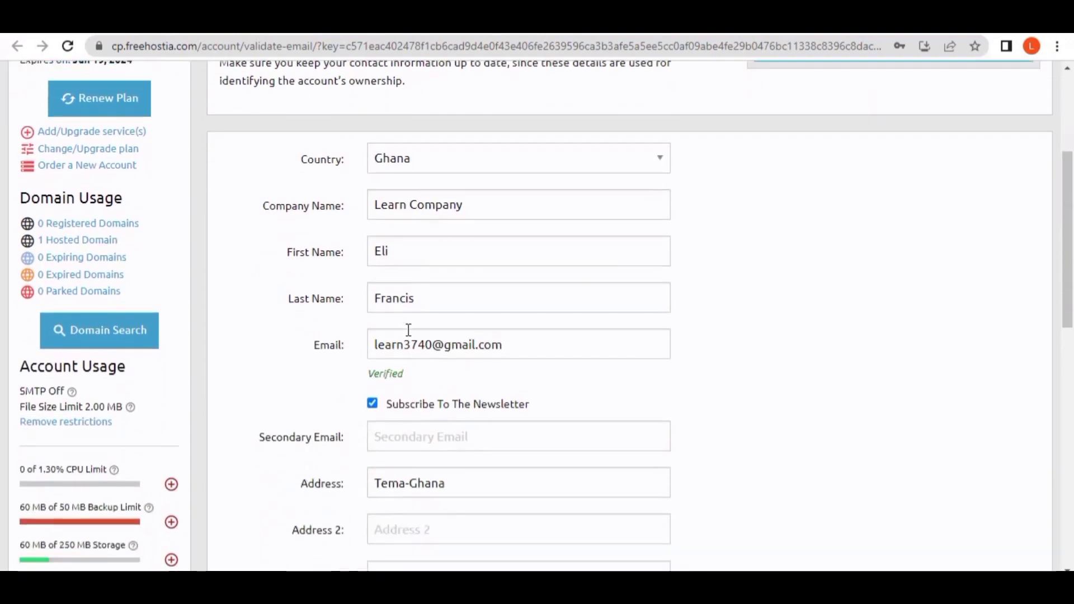
{"action": "scroll", "coordinate": [408, 330], "scroll_direction": "down", "scroll_amount": 2}
{"action": "scroll", "coordinate": [448, 315], "scroll_direction": "down", "scroll_amount": 4}
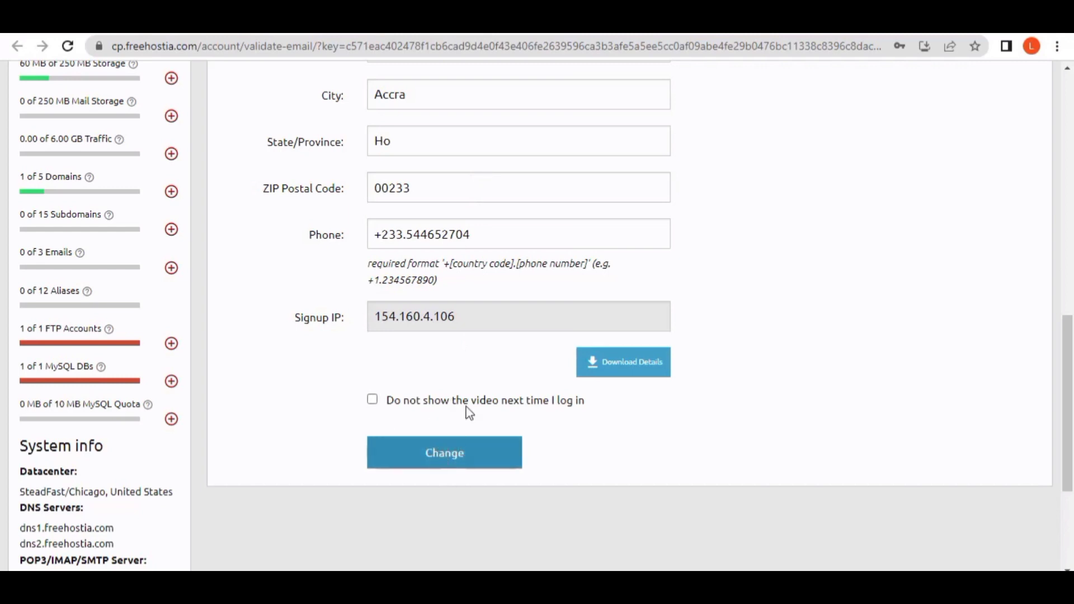
Return to the control panel dashboard through My Domains in the top navigation
{"action": "scroll", "coordinate": [469, 414], "scroll_direction": "up", "scroll_amount": 7}
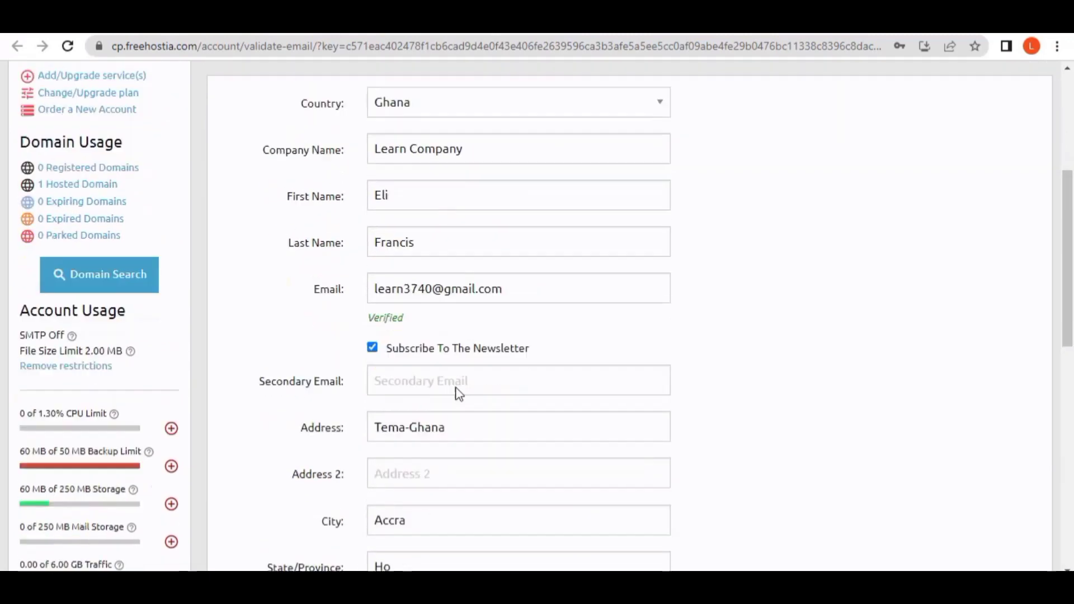
{"action": "scroll", "coordinate": [459, 395], "scroll_direction": "down", "scroll_amount": 7}
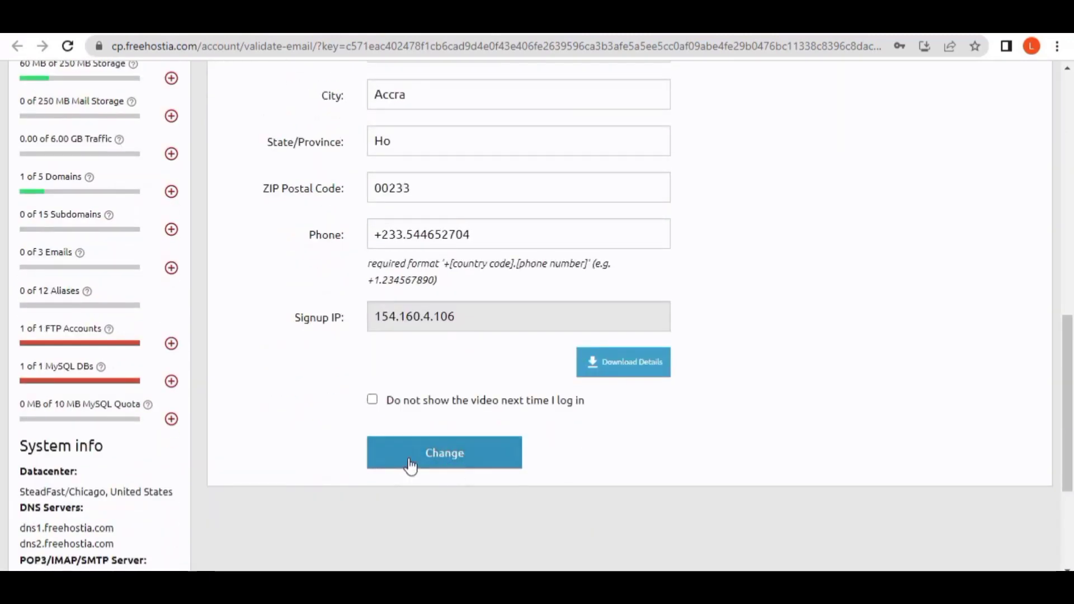
{"action": "scroll", "coordinate": [410, 465], "scroll_direction": "up", "scroll_amount": 12}
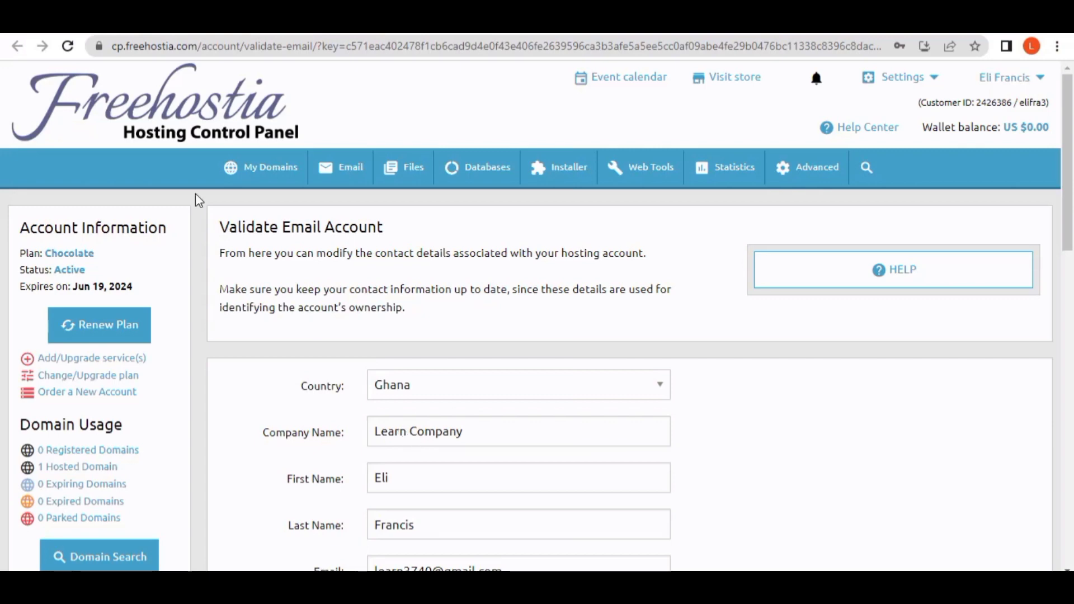
{"action": "left_click", "coordinate": [247, 171]}
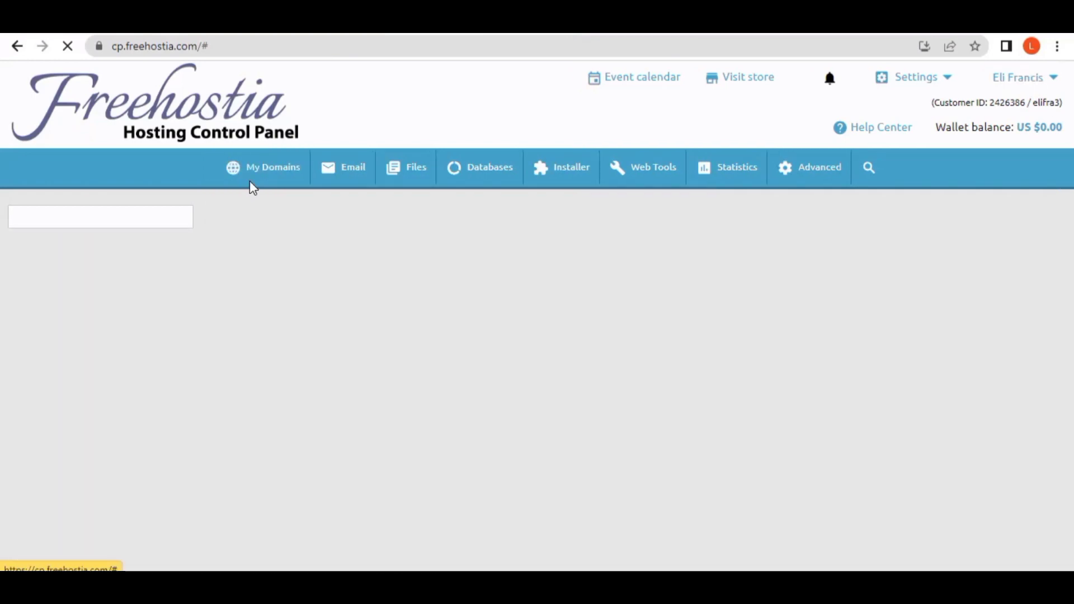
Review learn2023.com's General stats: 4,289 hits, 2,073 pages, 106.8 MB traffic, 334 visitors
{"action": "scroll", "coordinate": [423, 302], "scroll_direction": "down", "scroll_amount": 2}
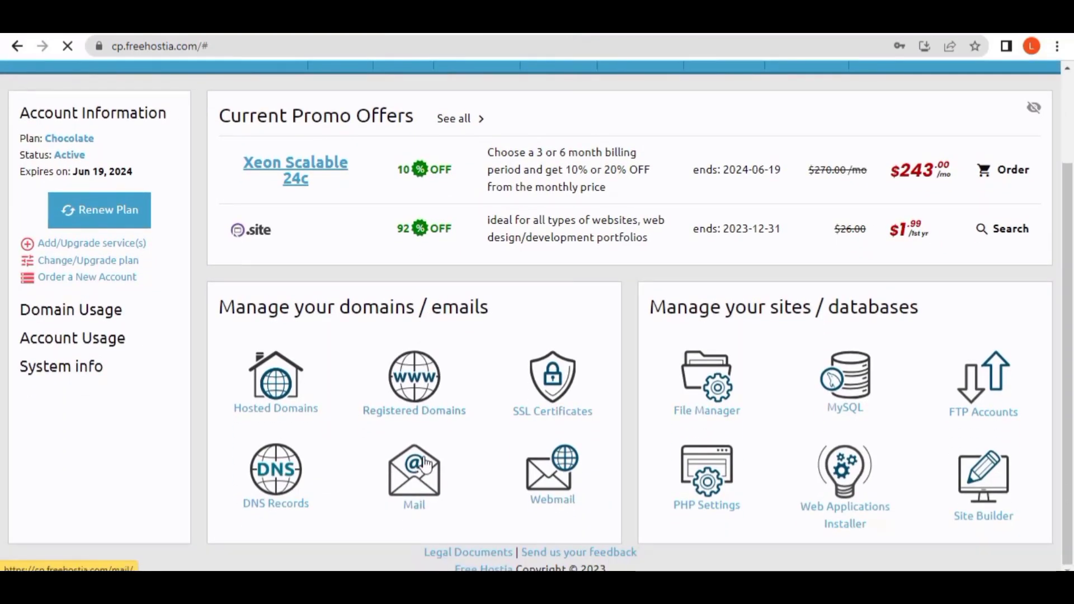
{"action": "scroll", "coordinate": [426, 454], "scroll_direction": "down", "scroll_amount": 7}
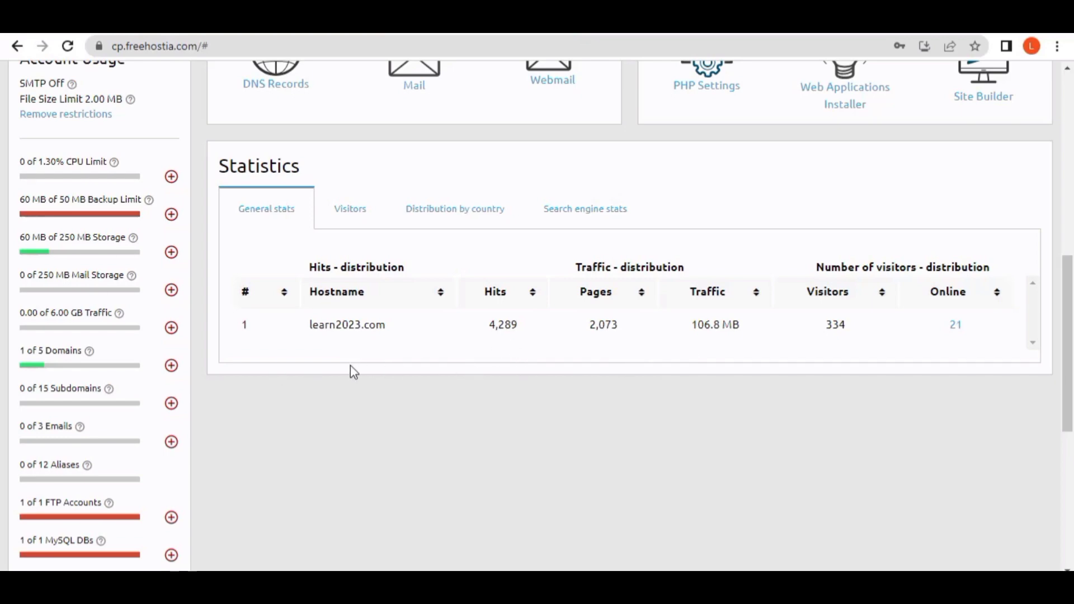
{"action": "scroll", "coordinate": [298, 392], "scroll_direction": "up", "scroll_amount": 1}
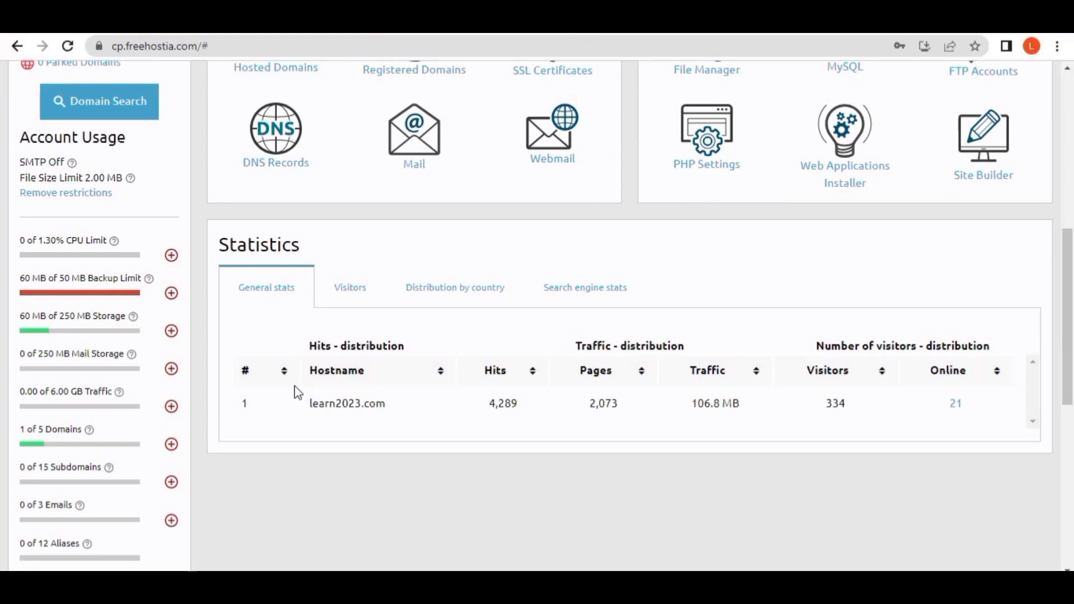
{"action": "scroll", "coordinate": [296, 403], "scroll_direction": "up", "scroll_amount": 2}
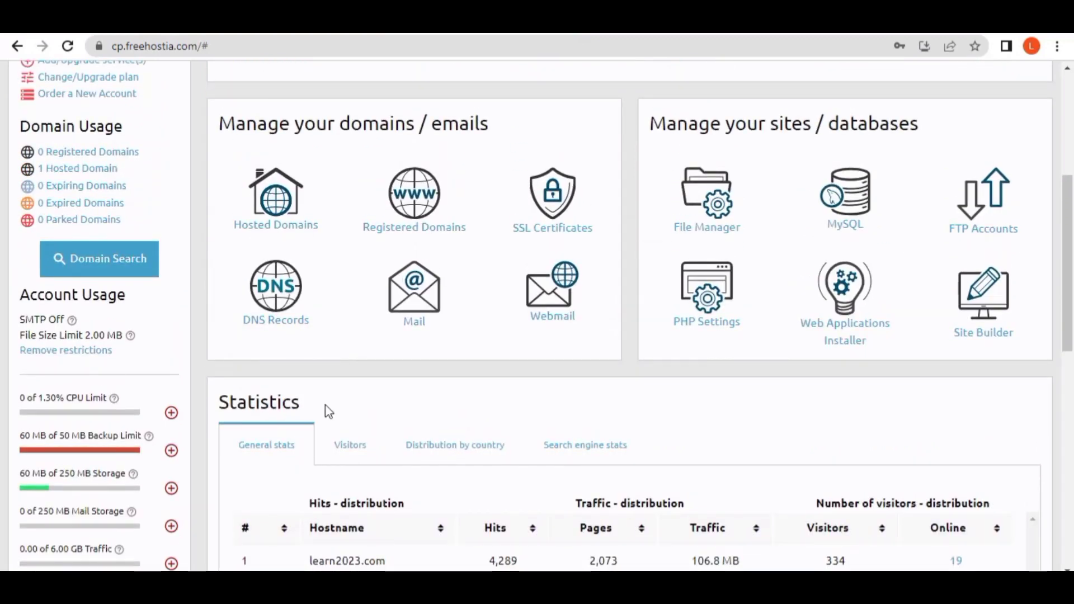